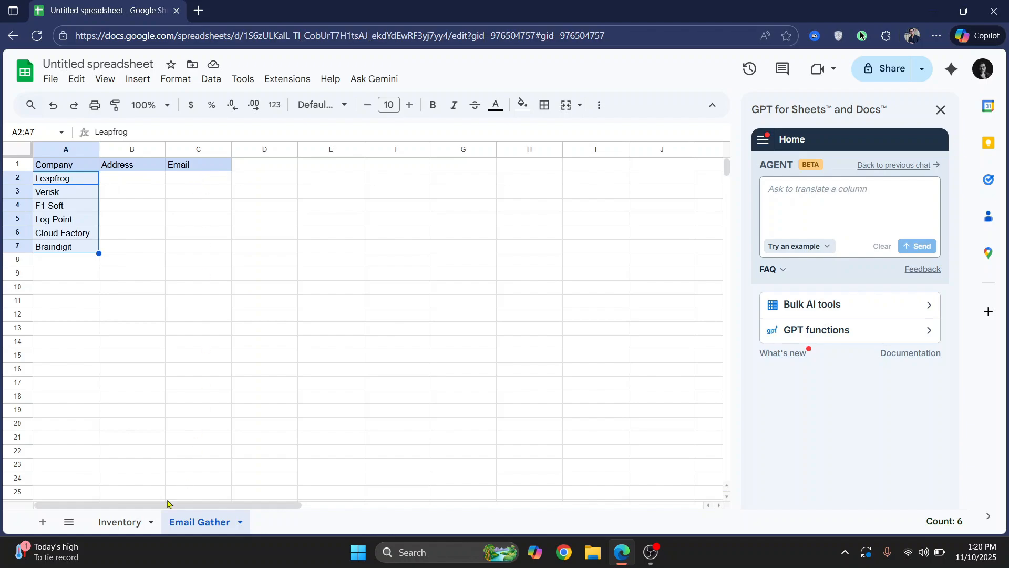
Open the Inventory sheet and examine the vendors, item names and prices in the inventory table
left_click(120, 522)
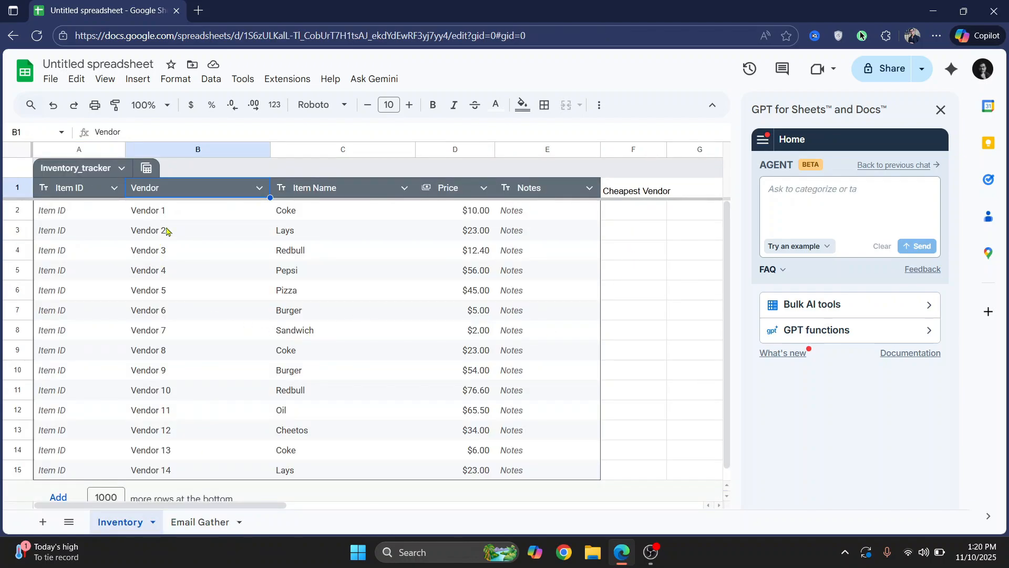
left_click(191, 528)
left_click(122, 528)
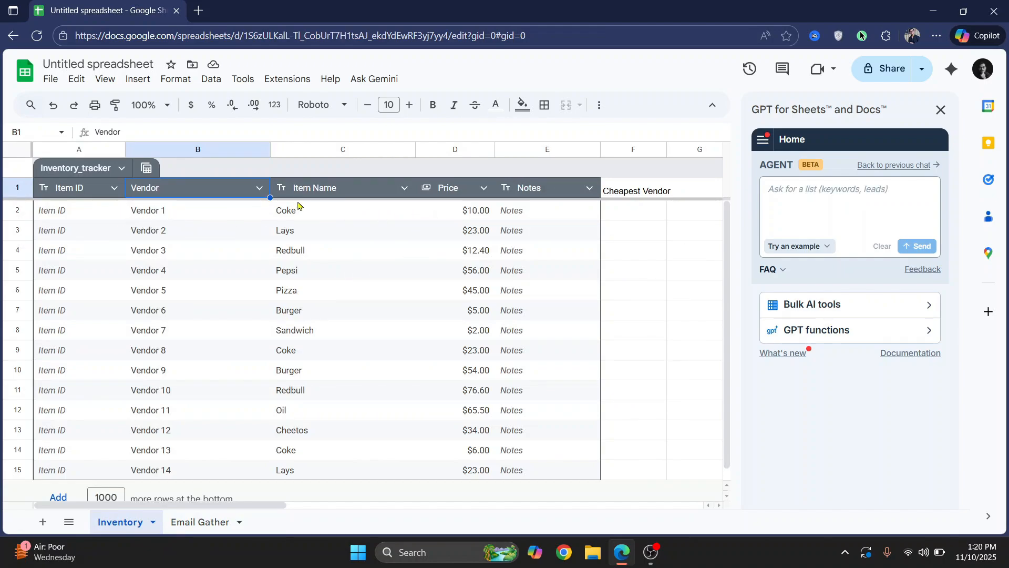
left_click(282, 216)
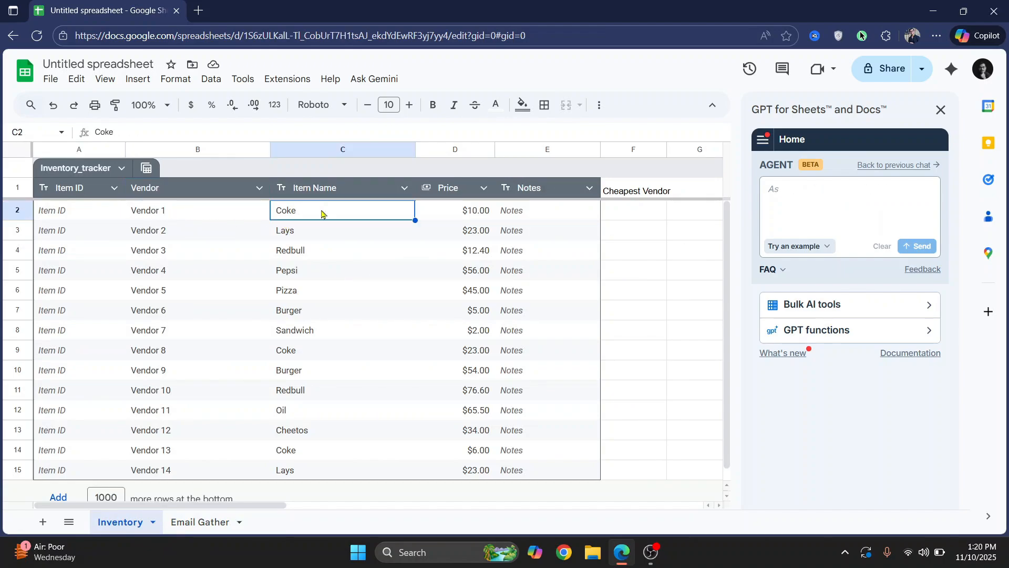
left_click(305, 353)
left_click(304, 215, "ctrl")
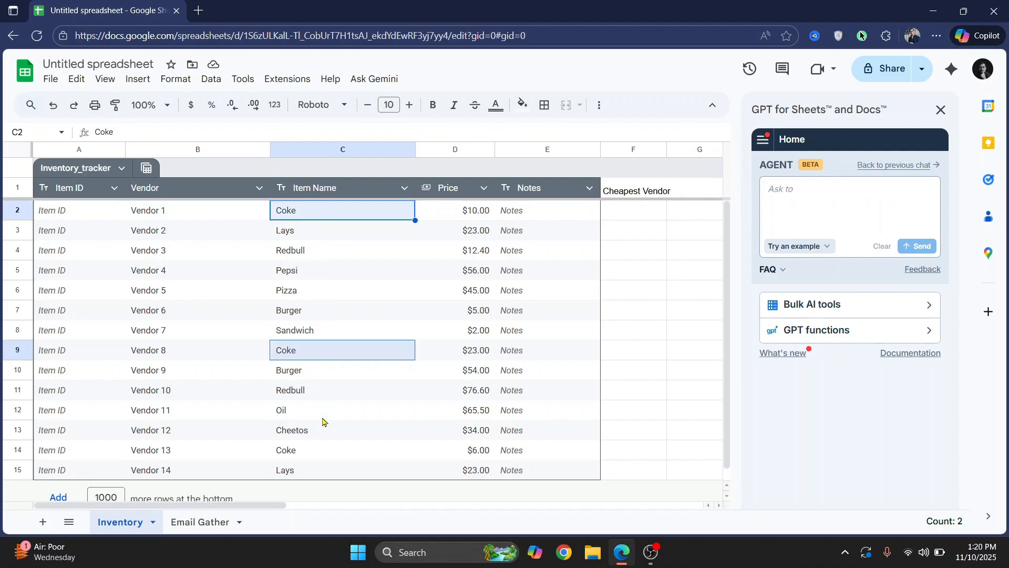
left_click(304, 450, "ctrl")
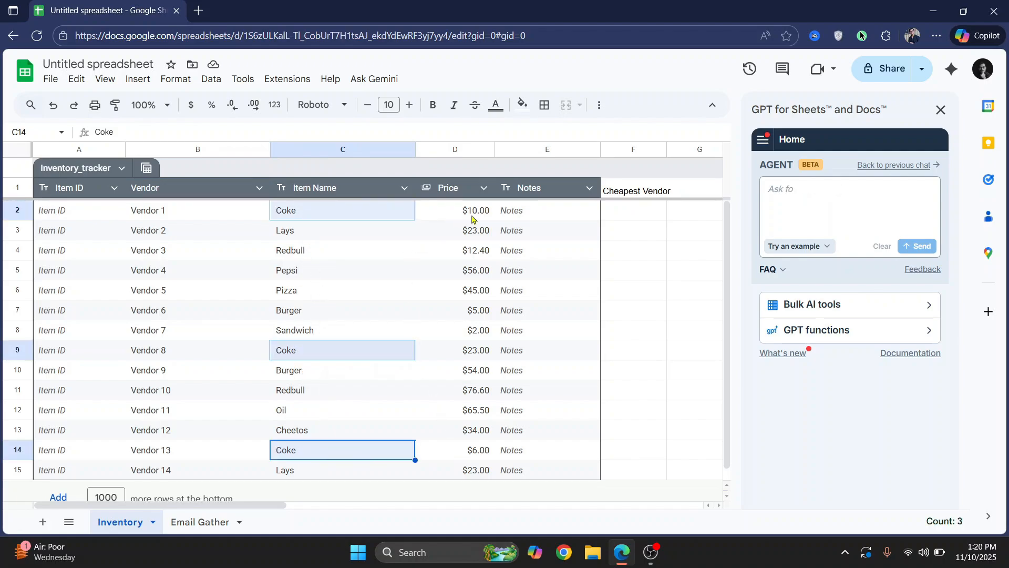
left_click(465, 454)
left_click(315, 454)
left_click(168, 456)
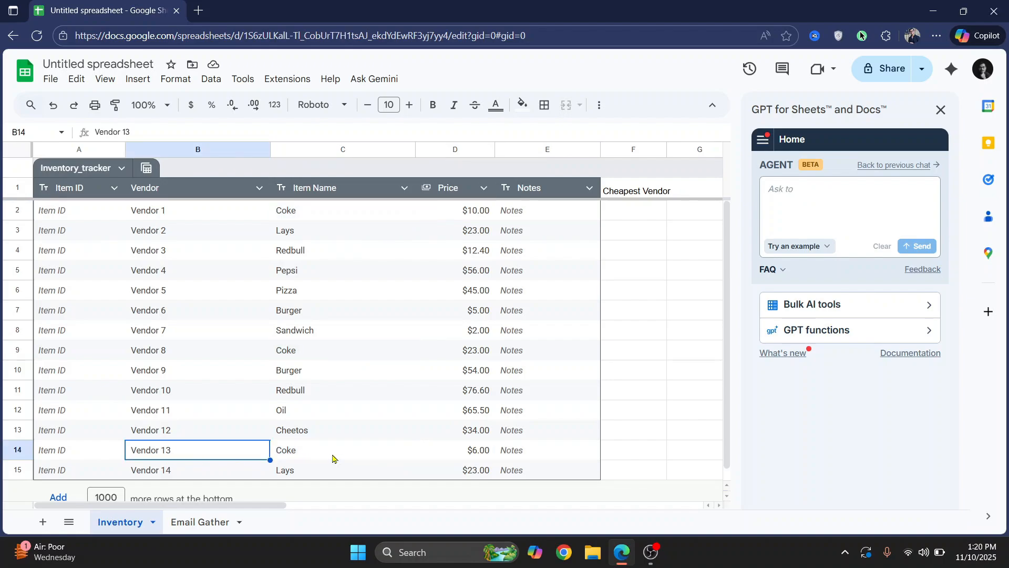
left_click(637, 455)
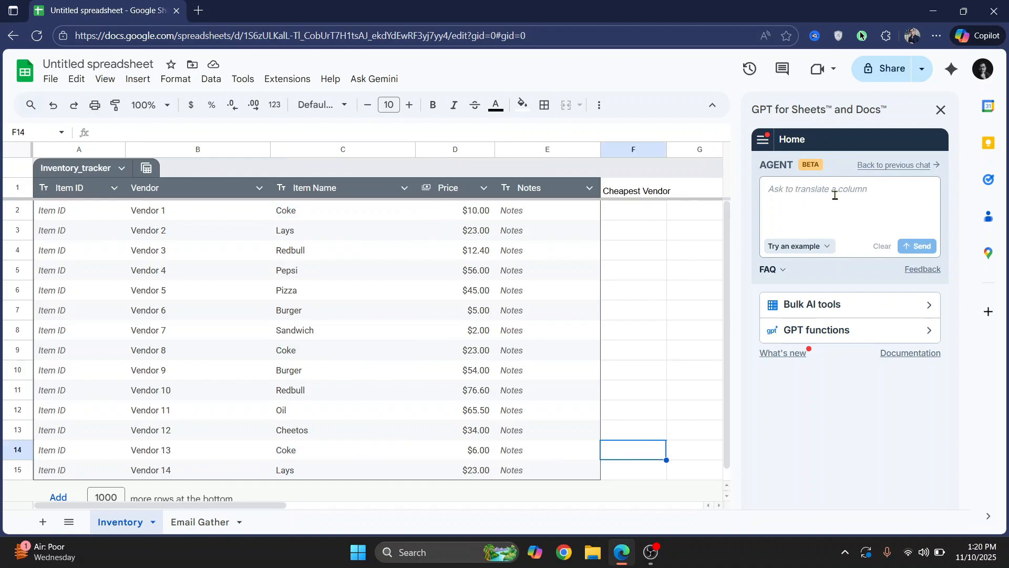
Send the GPT agent a prompt: fill the Cheapest Vendor column with the column B vendor offering each column C item at the lowest price from the price column
left_click(804, 202)
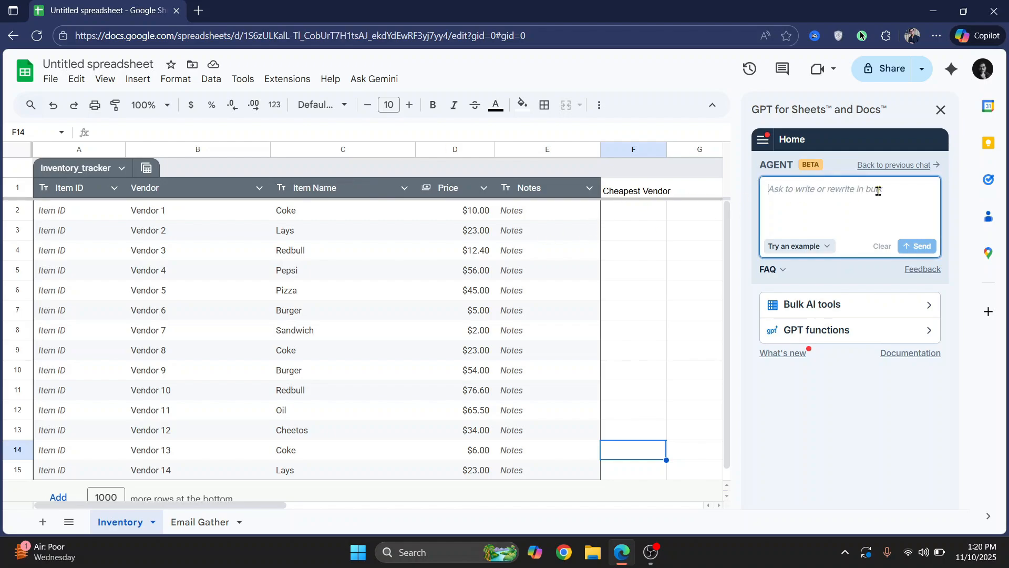
type("In the cheapest vendor ")
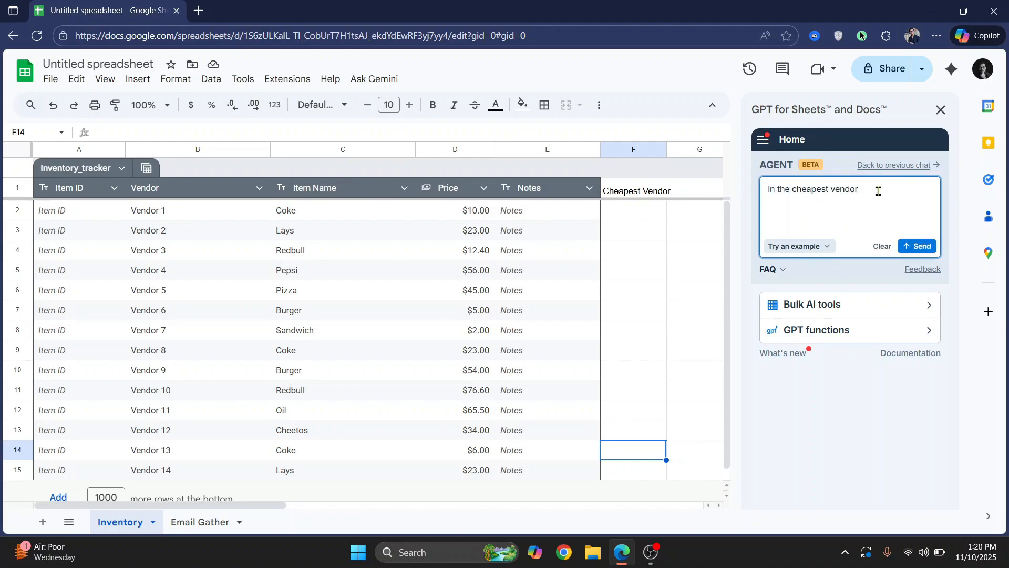
type("column, write the vendor ")
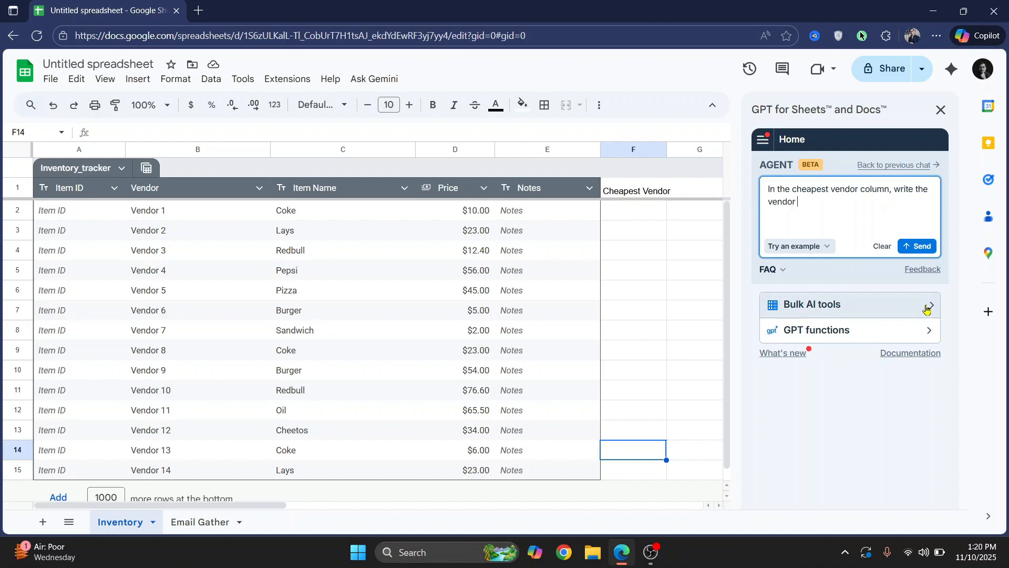
type("name")
key("ctrl+BackSpace")
key("ctrl+BackSpace")
type("prp")
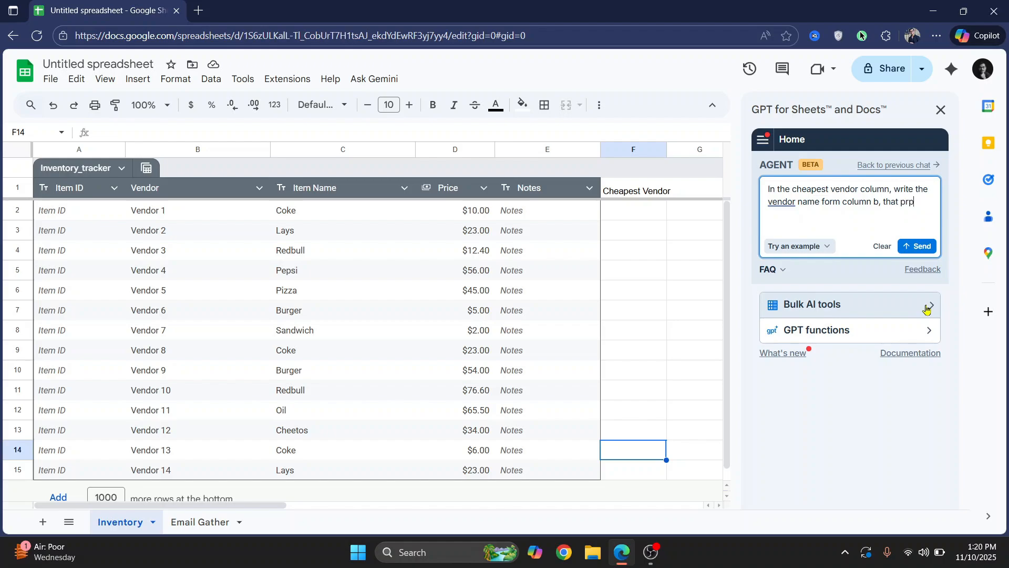
key("BackSpace")
type("ovides the item in column c at t")
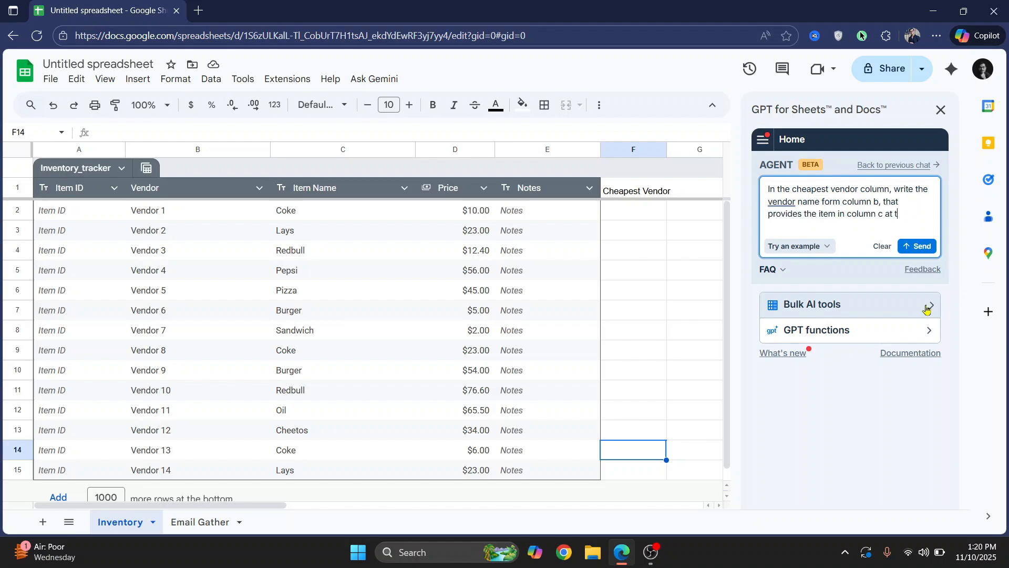
type("st rates. The prices are in column D.")
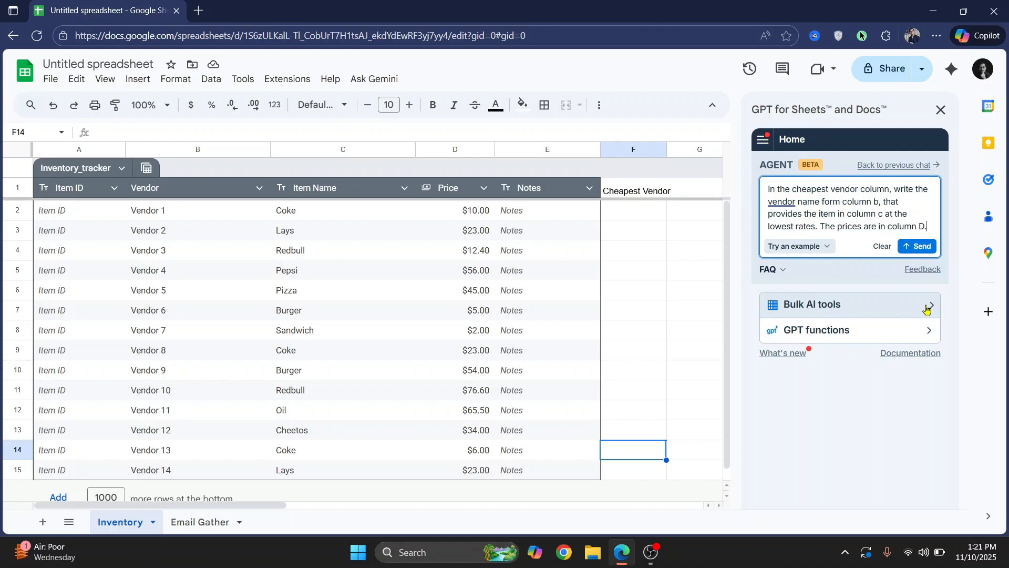
left_click(917, 246)
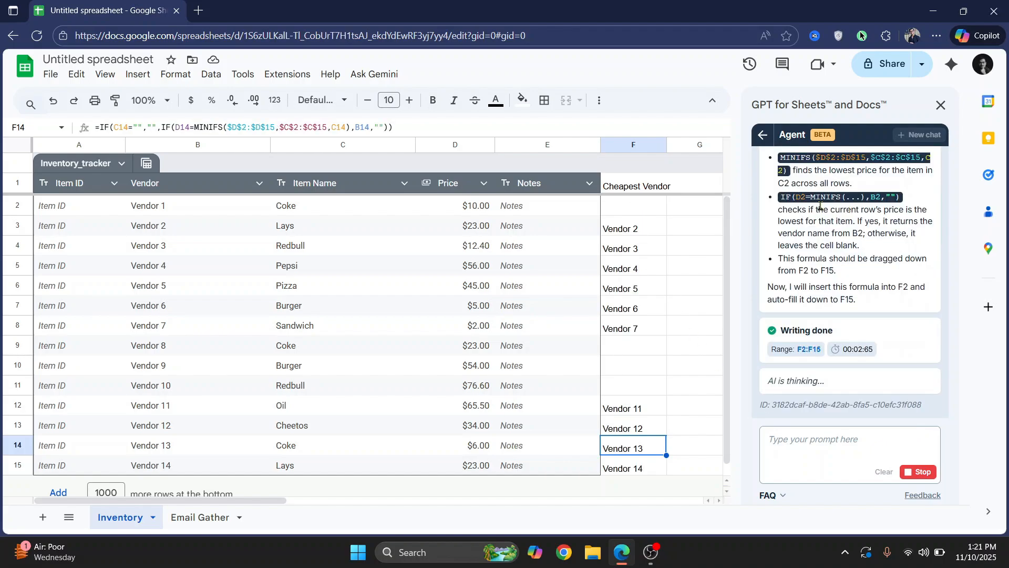
Review the formula the agent proposes for the Cheapest Vendor column in its response
scroll(849, 199, "up", 4)
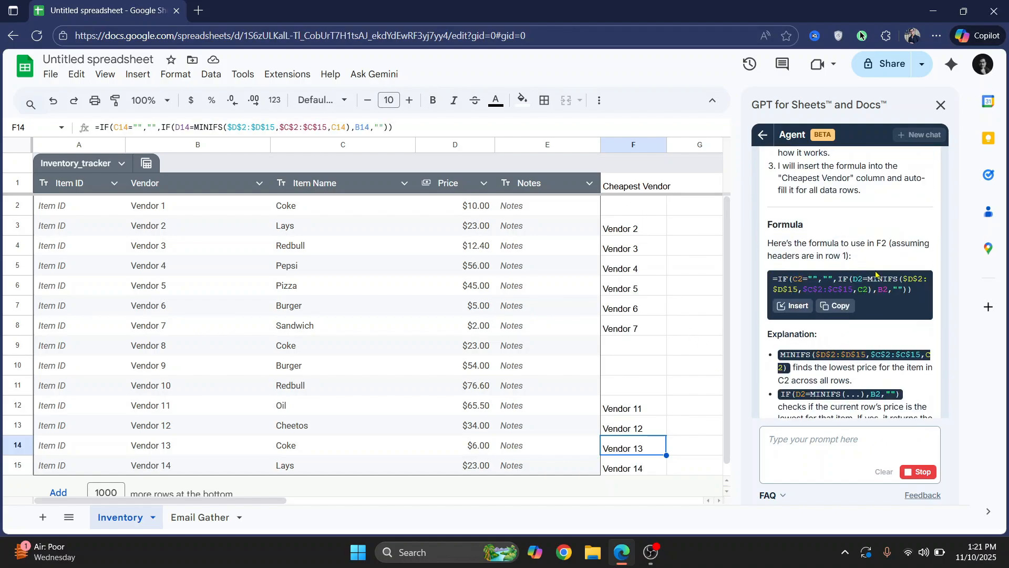
left_click_drag(916, 292, 771, 280)
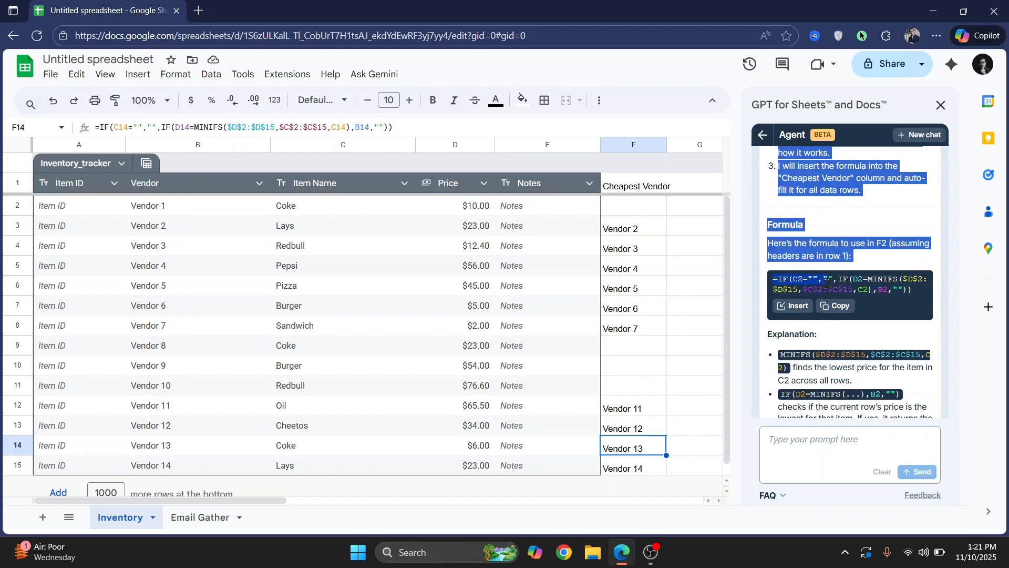
left_click(886, 283)
triple_click(886, 282)
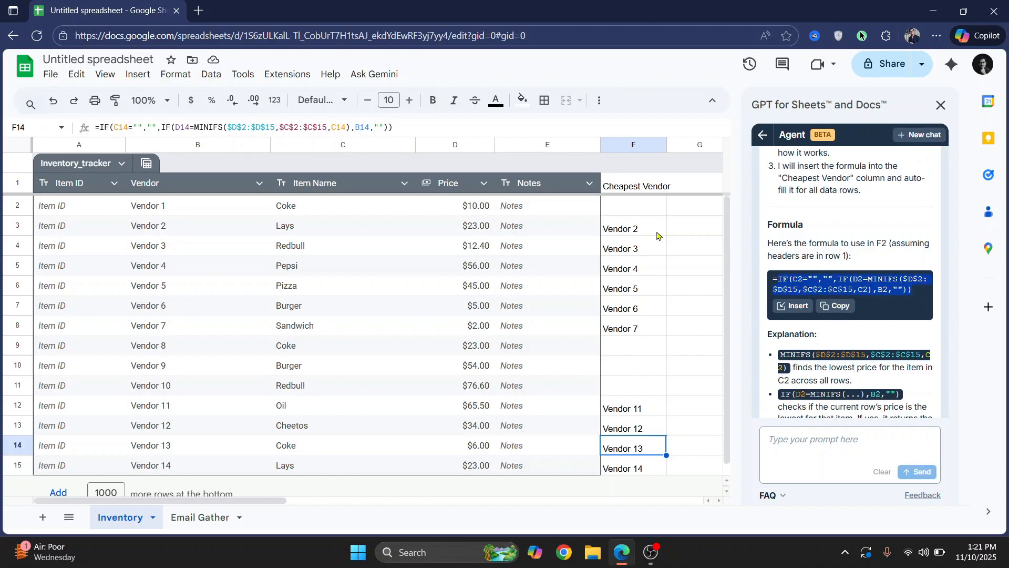
Inspect the Cheapest Vendor cells and their formulas against the matching vendors and prices
scroll(657, 234, "down", 2)
scroll(762, 226, "down", 2)
left_click(636, 217)
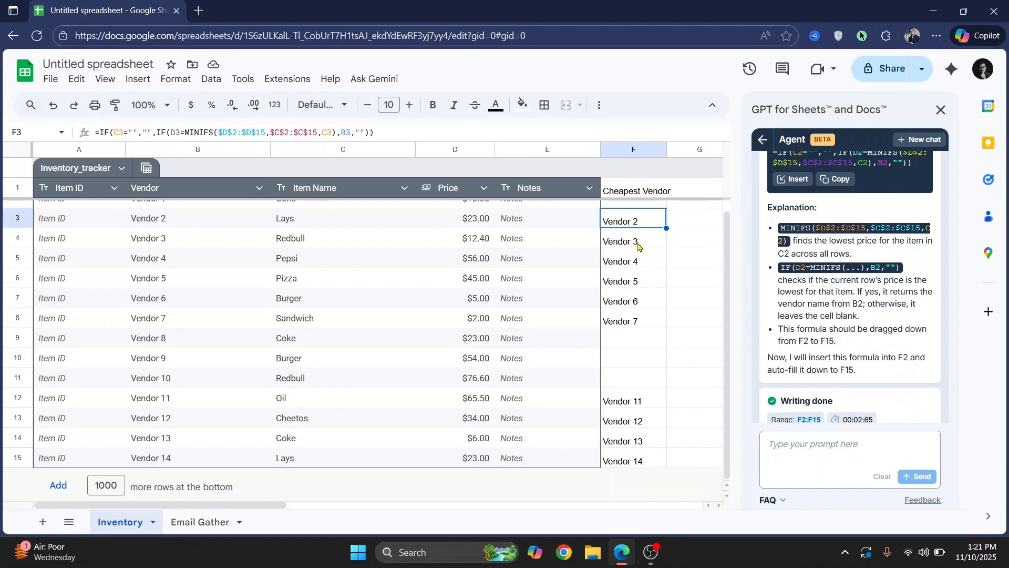
scroll(608, 247, "up", 1)
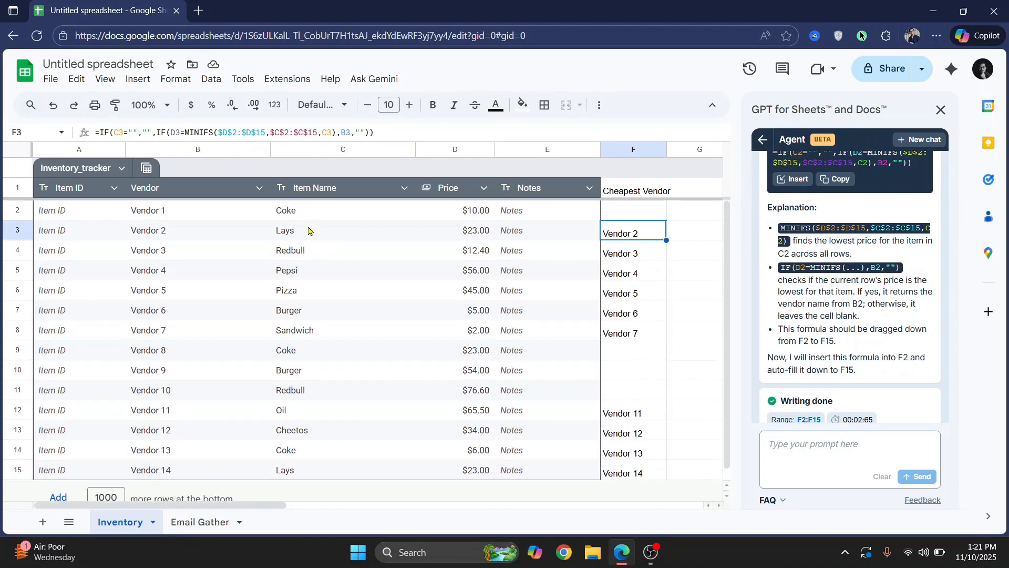
left_click(151, 236)
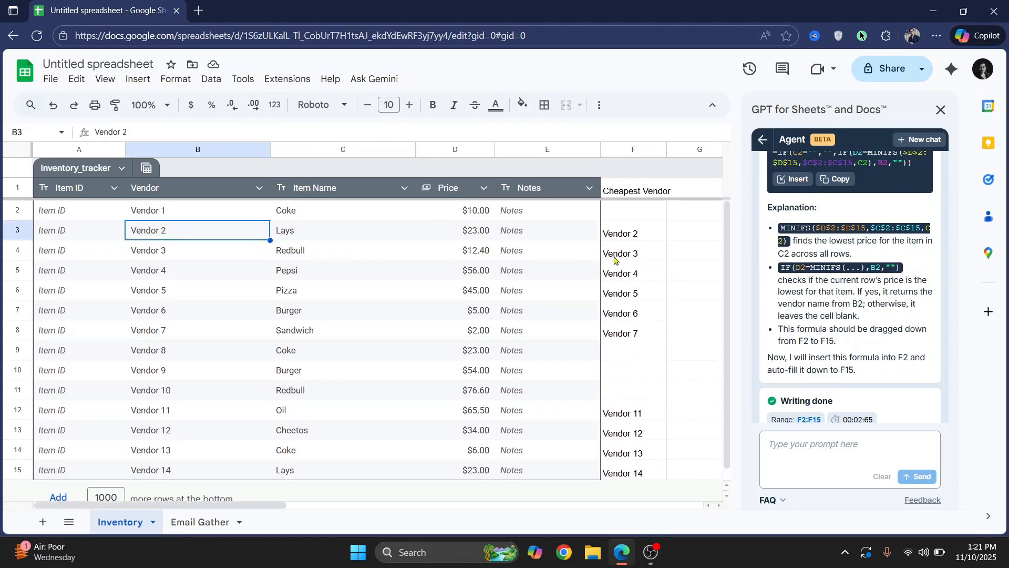
left_click(646, 258)
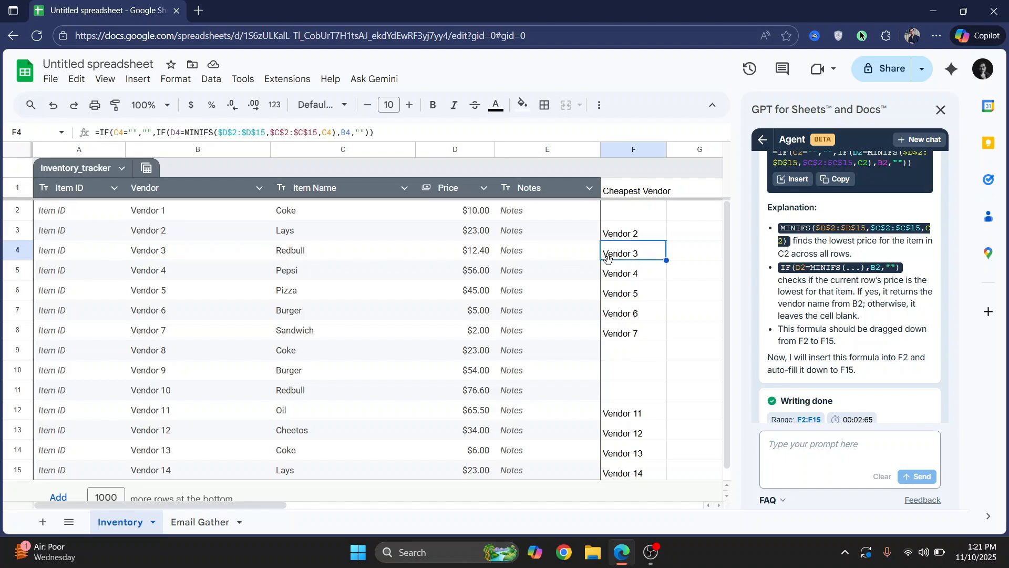
left_click(371, 275)
left_click(624, 278)
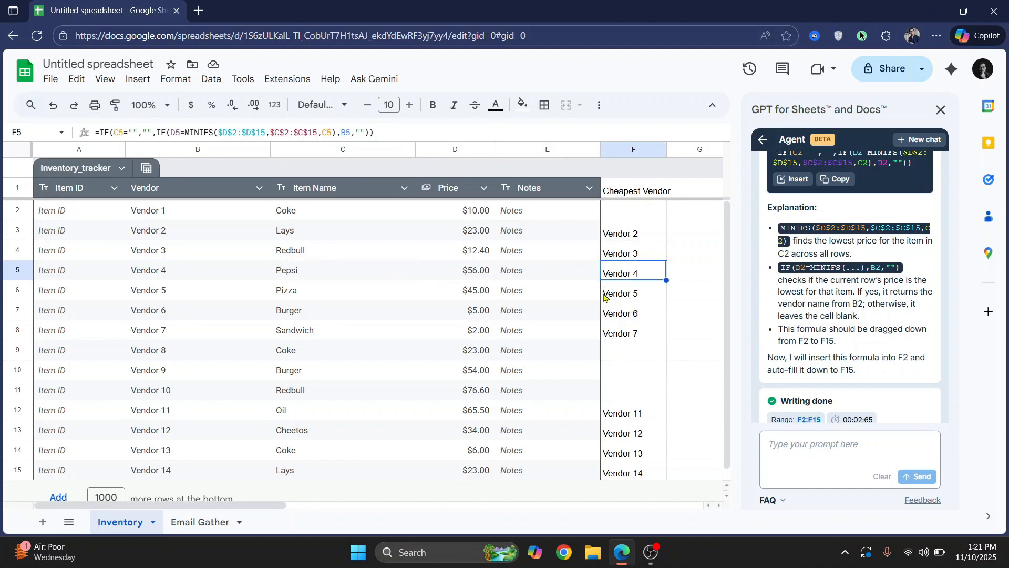
left_click(625, 453)
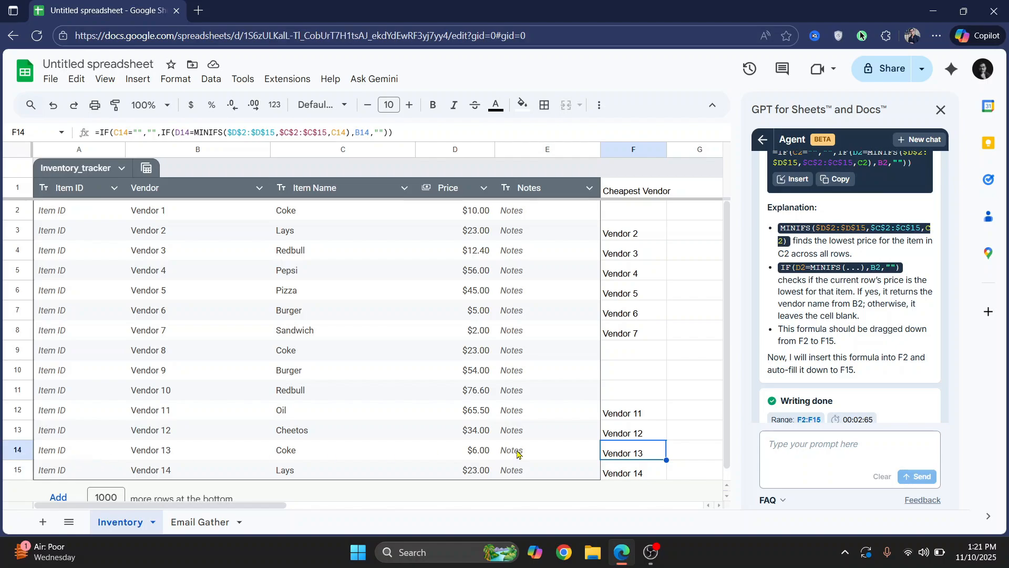
left_click(470, 454)
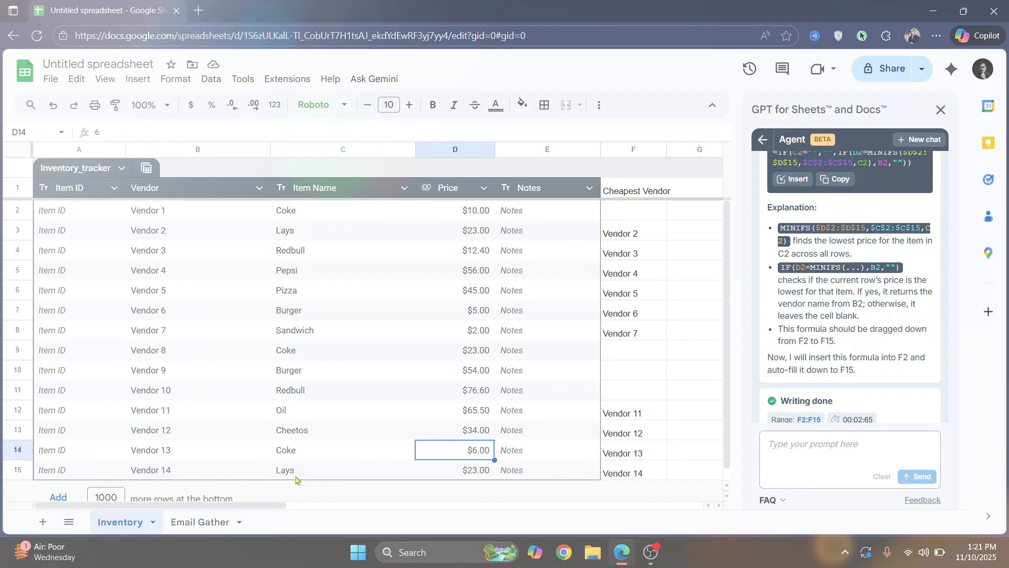
On the Email Gather sheet, start a new agent chat and write a prompt to enter email and address in columns C and D for each company in column A
left_click(199, 523)
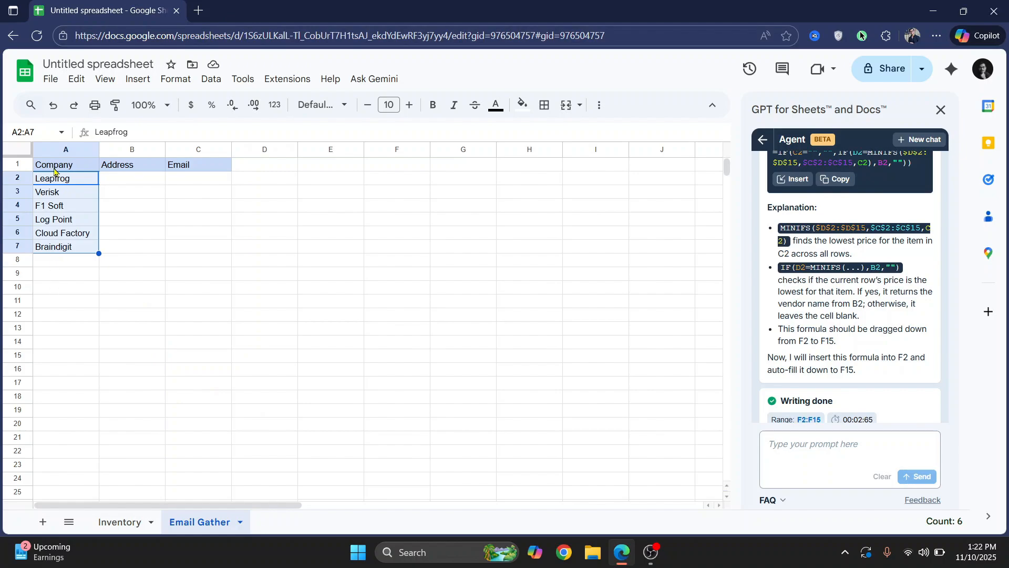
left_click(920, 140)
left_click(807, 169)
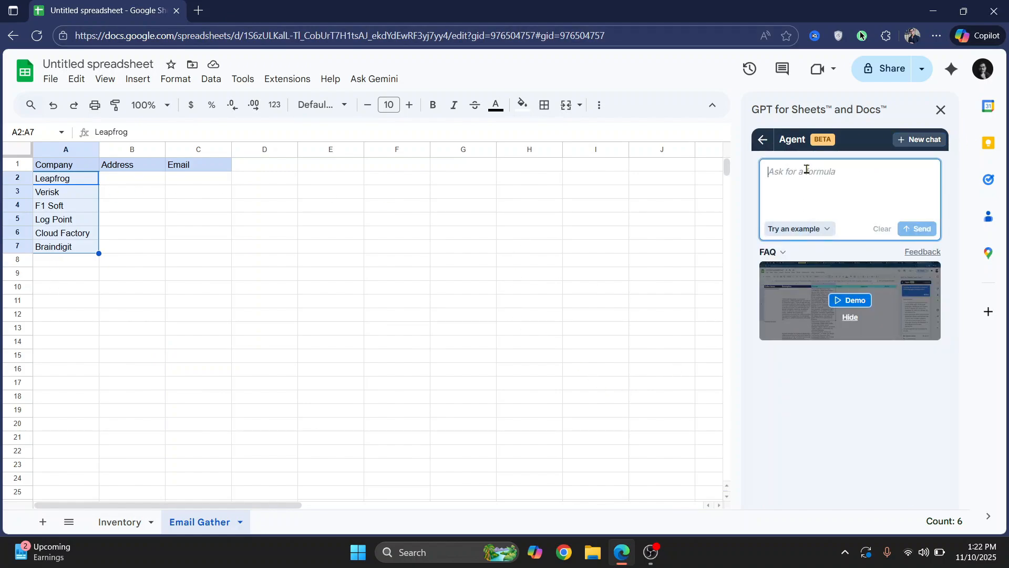
type("Enter the email, and a")
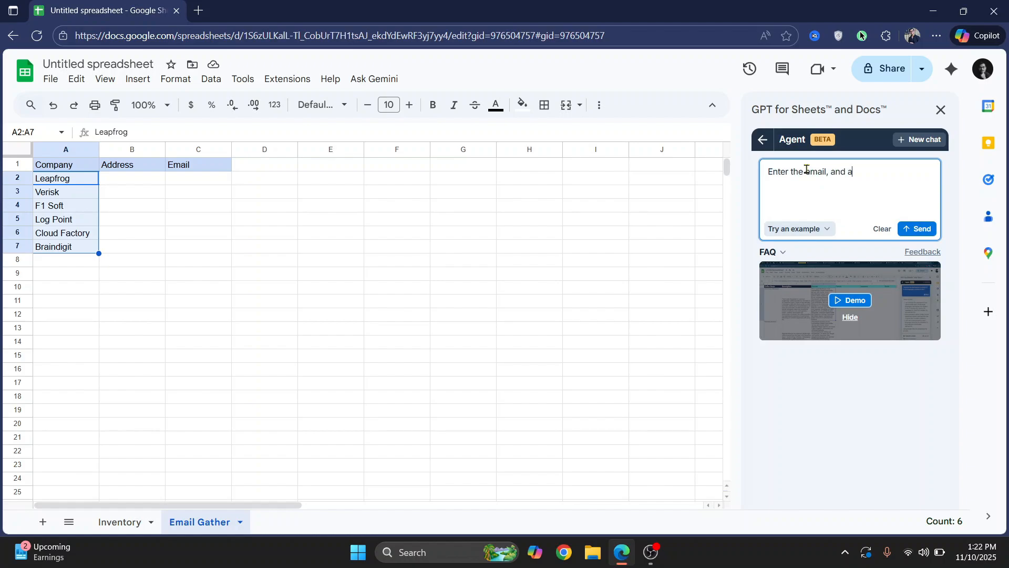
type("dder")
key("BackSpace")
key("BackSpace")
type("ress in th")
type("e column C, and D for eac")
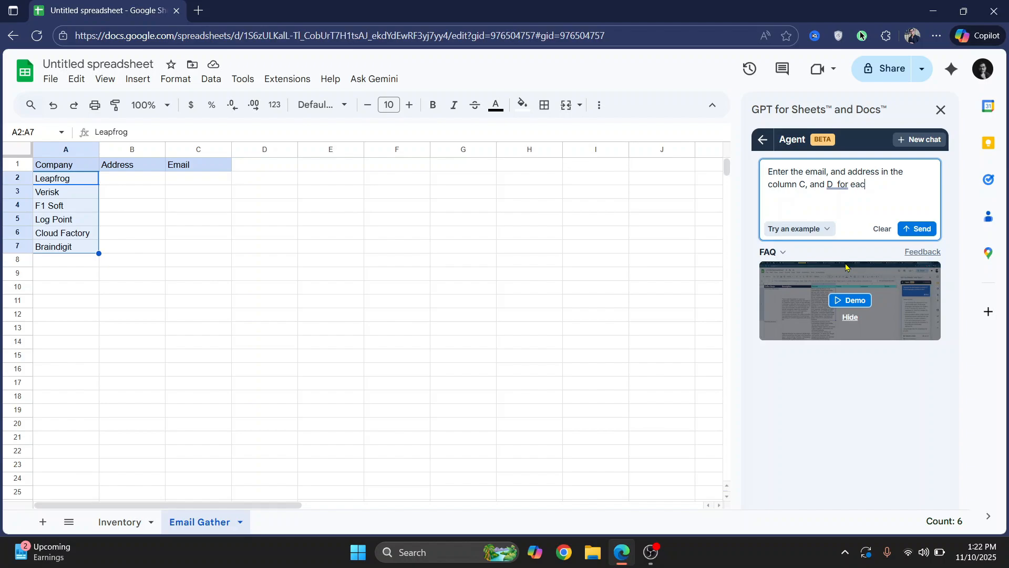
key("BackSpace")
key("BackSpace")
key("BackSpace")
type("of the compnaies in ")
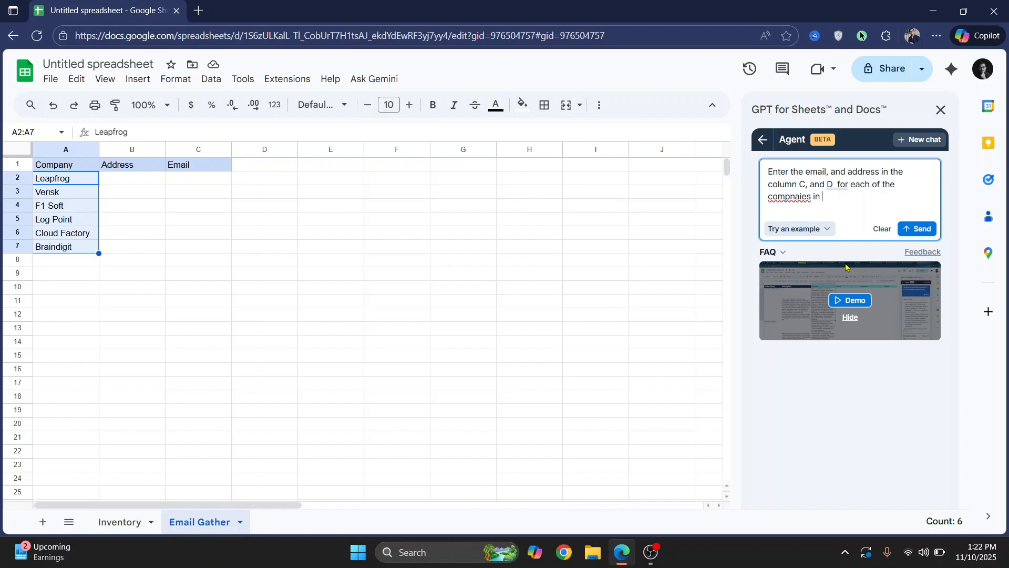
type("column A")
Correct the misspelled word to "companies" in the prompt and send it to the agent
right_click(783, 198)
mouse_move(772, 207)
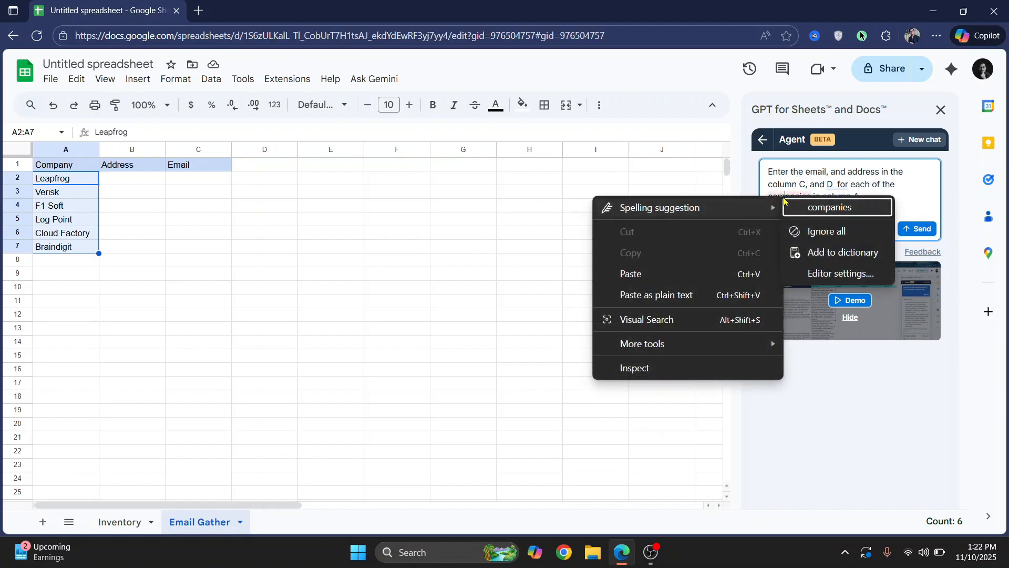
left_click(825, 208)
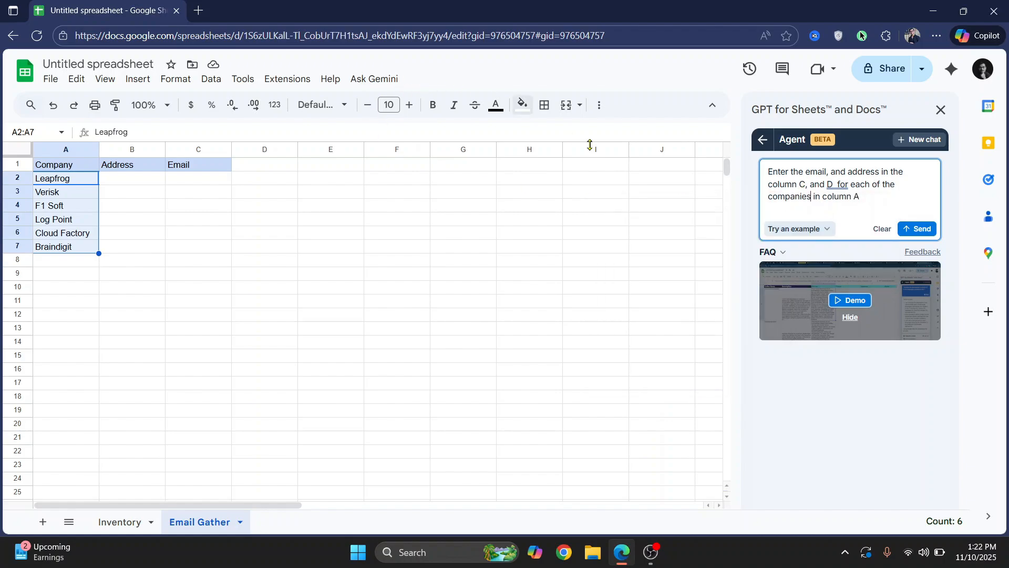
left_click(918, 228)
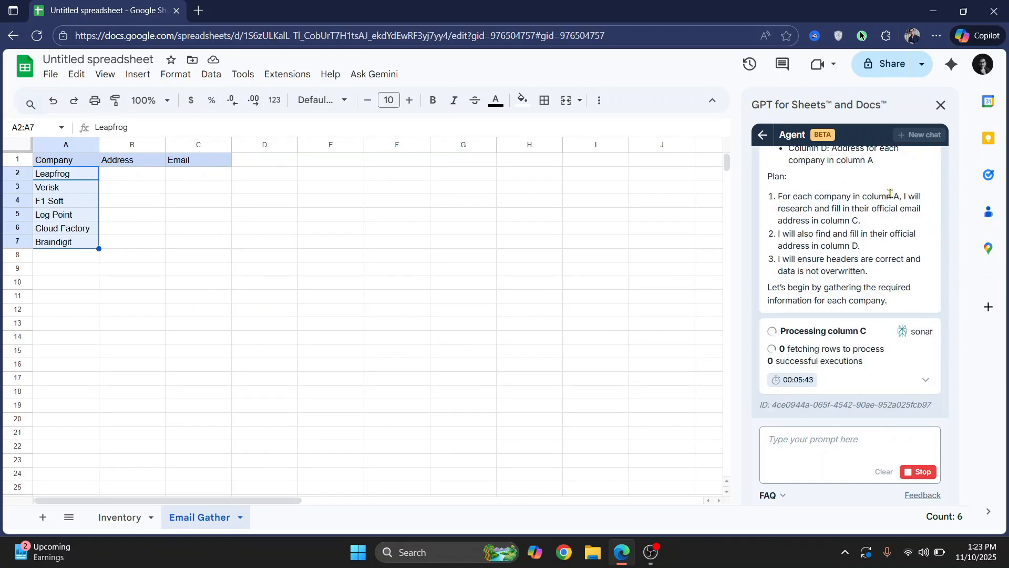
Read the agent's plan while it fills in the company details
left_click_drag(900, 194, 918, 220)
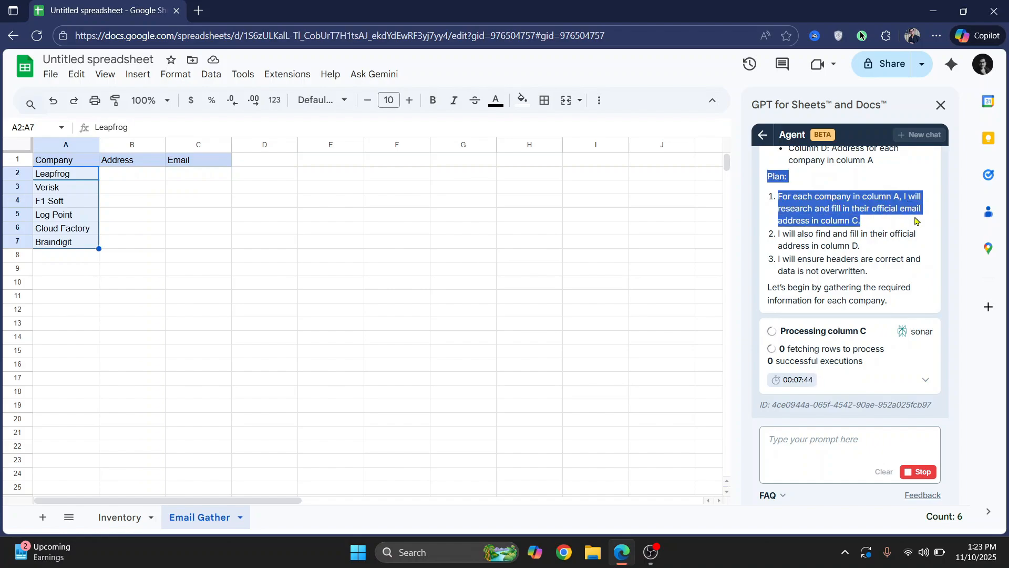
left_click(757, 216)
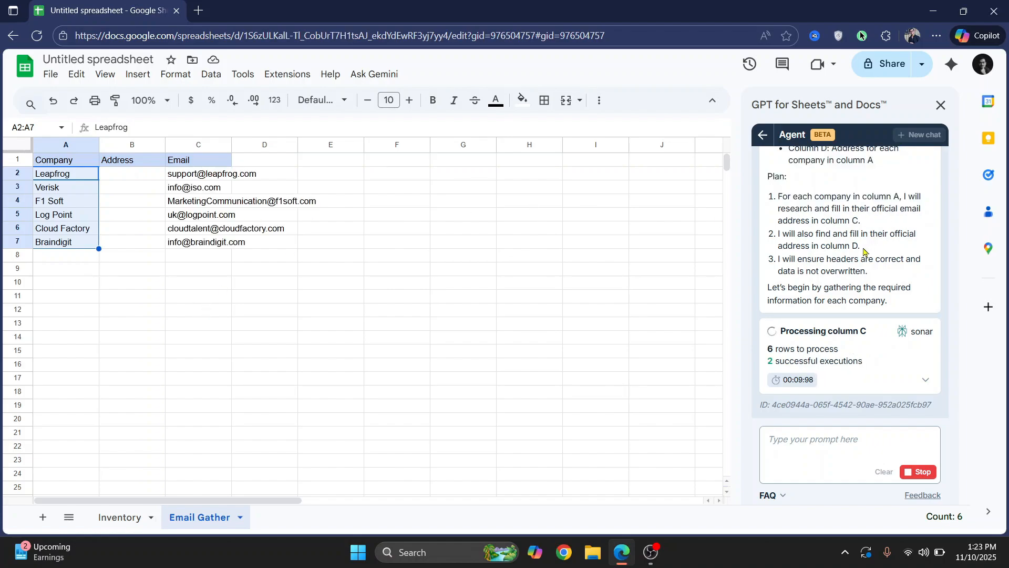
left_click_drag(866, 252, 783, 244)
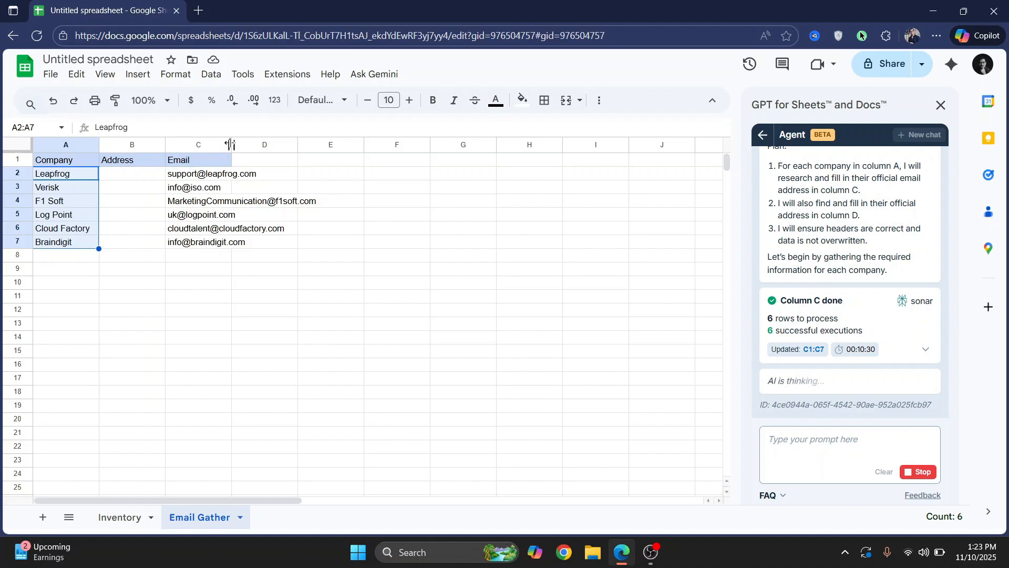
Widen the Email column and check each email address the agent entered for the companies
left_click_drag(232, 145, 387, 145)
left_click(204, 175)
left_click(217, 186)
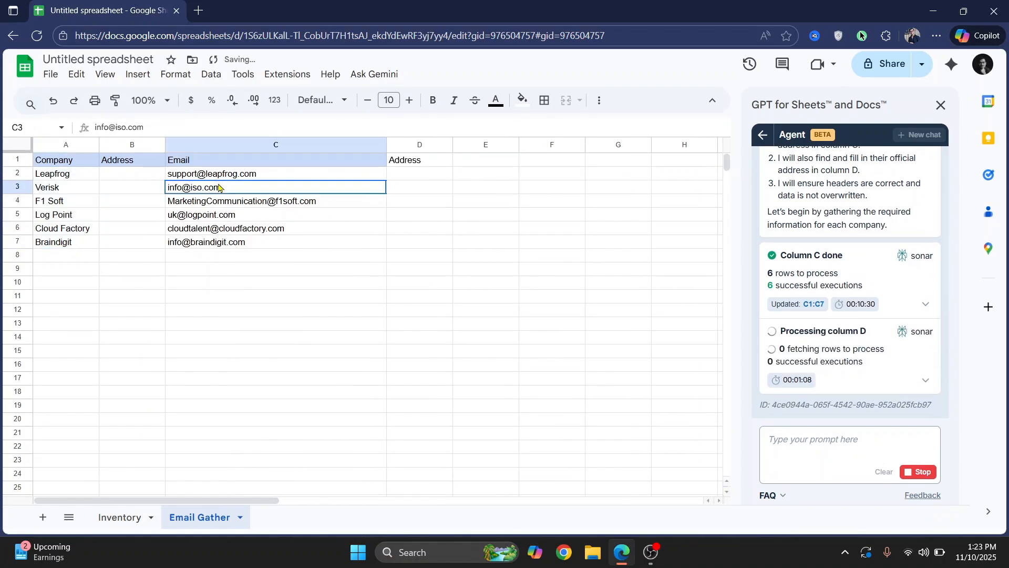
left_click(218, 202)
left_click(218, 215)
left_click(213, 243)
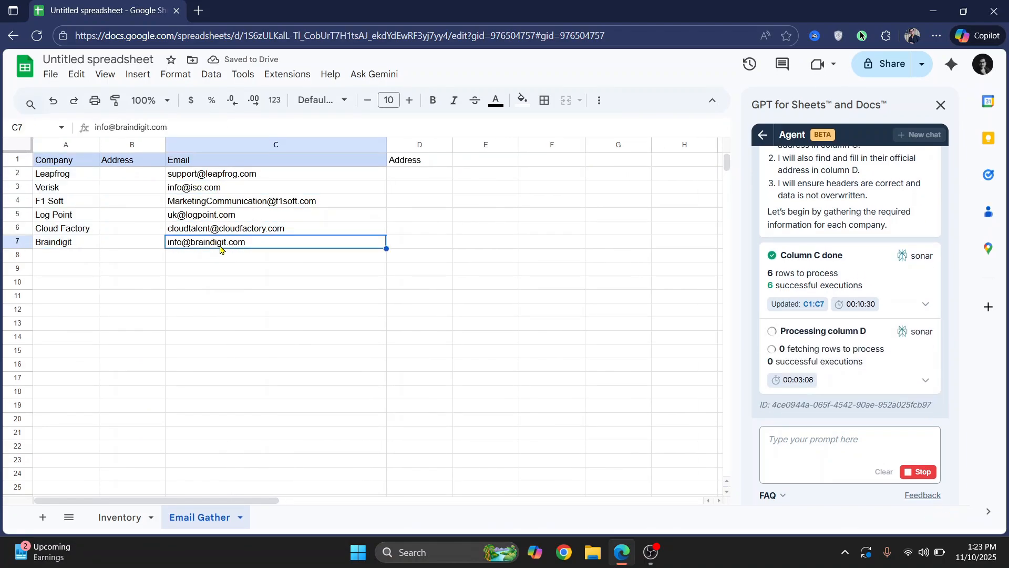
Delete the empty Address column B from the Email Gather sheet
left_click(420, 146)
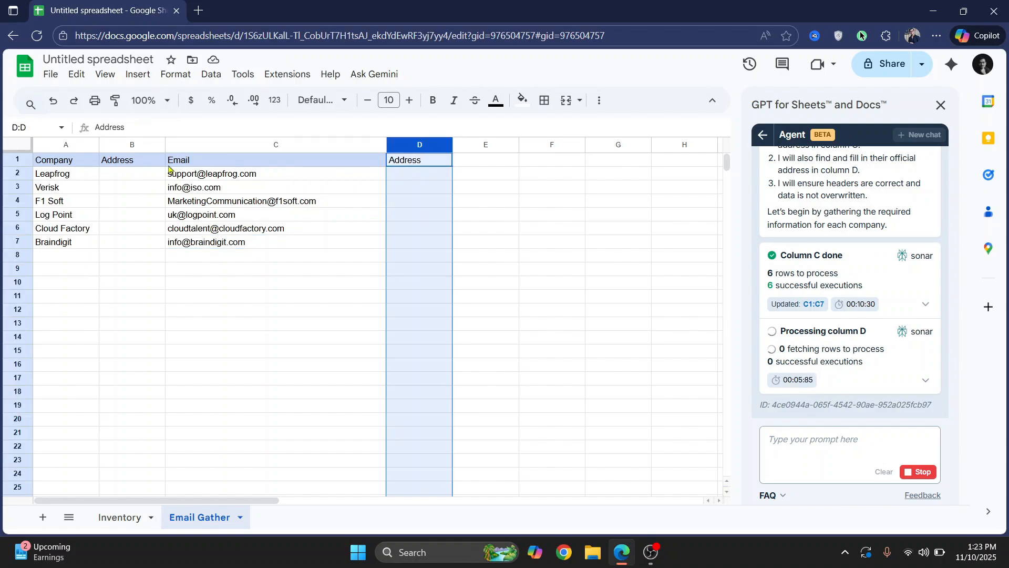
left_click(120, 145)
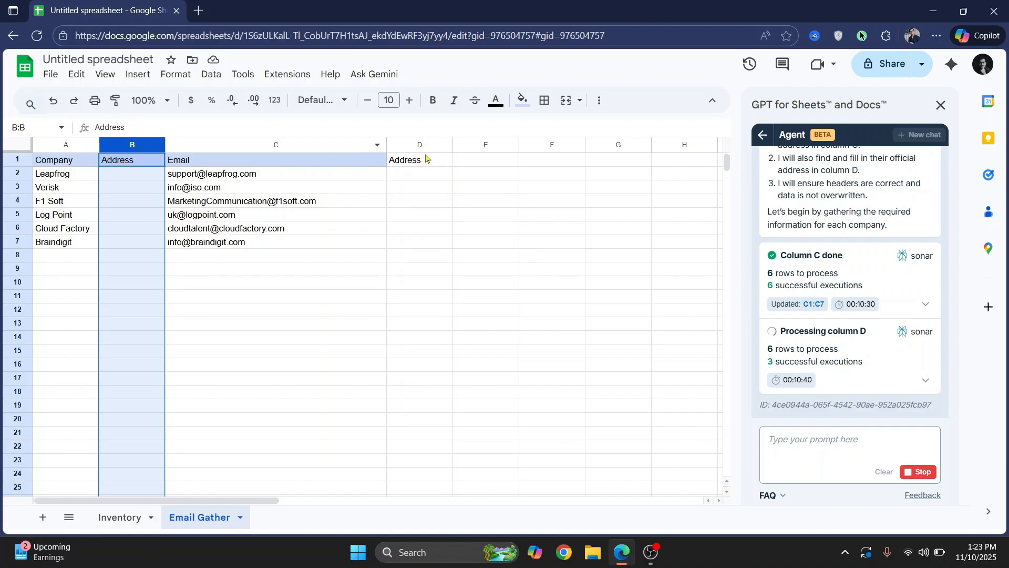
left_click_drag(410, 159, 419, 273)
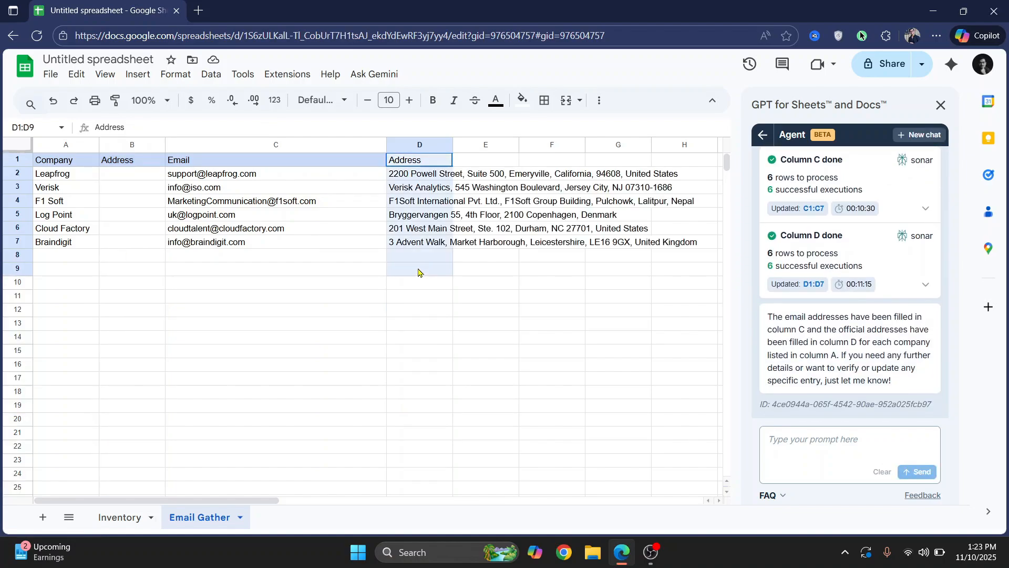
left_click(130, 149)
right_click(129, 149)
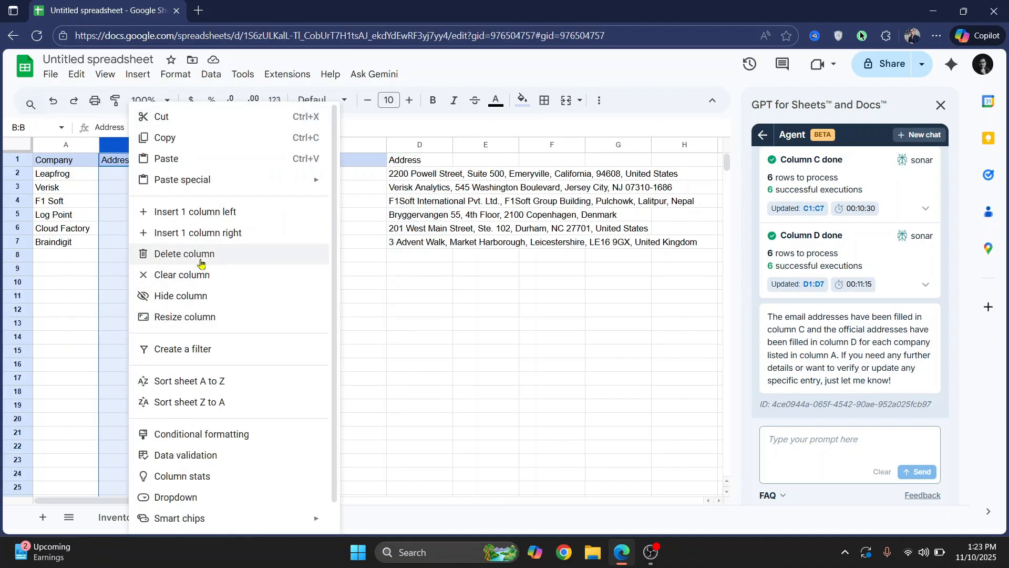
left_click(179, 252)
Review the Cheapest Vendor results on the Inventory sheet and return the agent panel to its home screen
left_click_drag(53, 178, 73, 253)
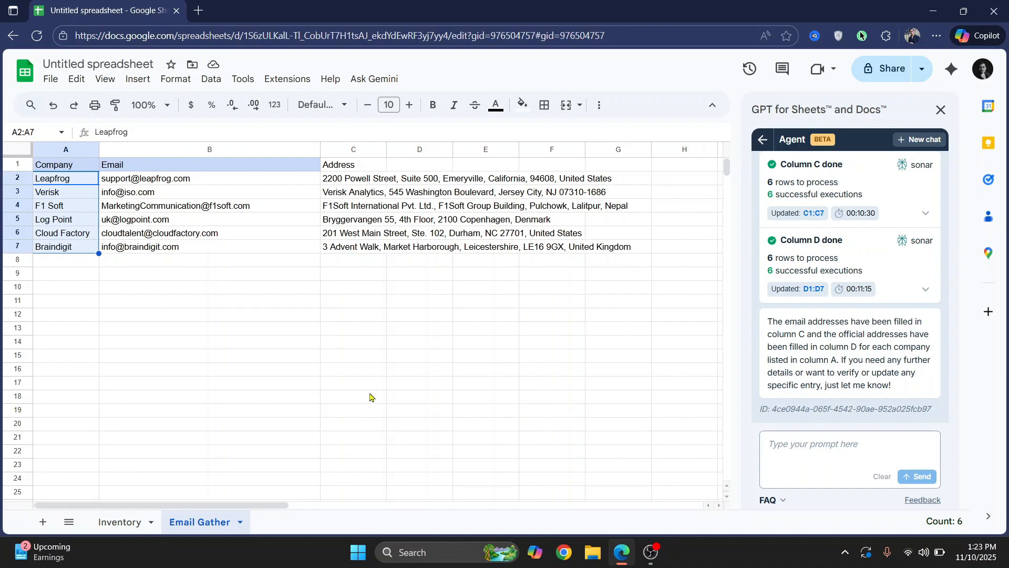
left_click(120, 522)
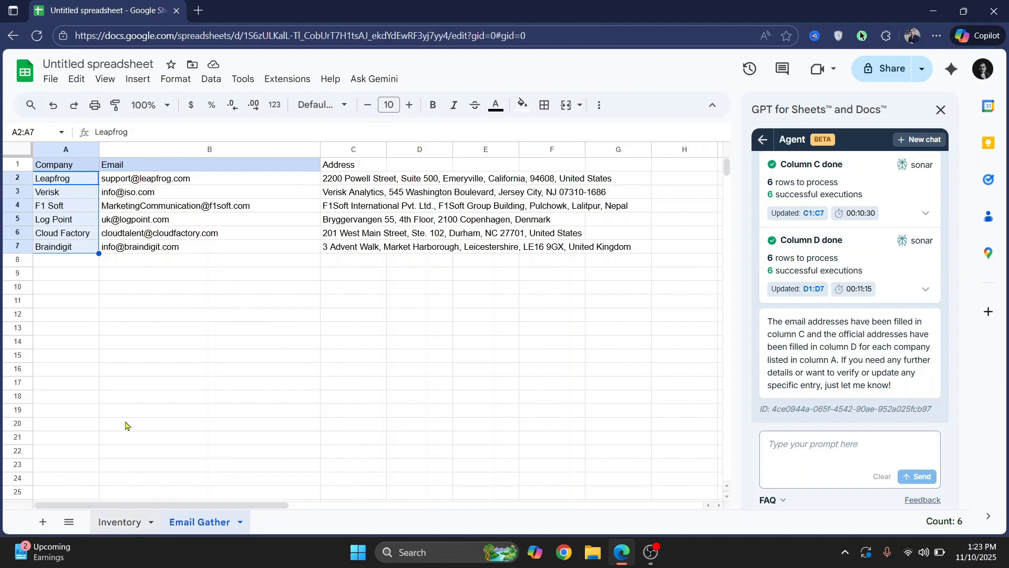
scroll(177, 236, "down", 1)
scroll(310, 312, "up", 1)
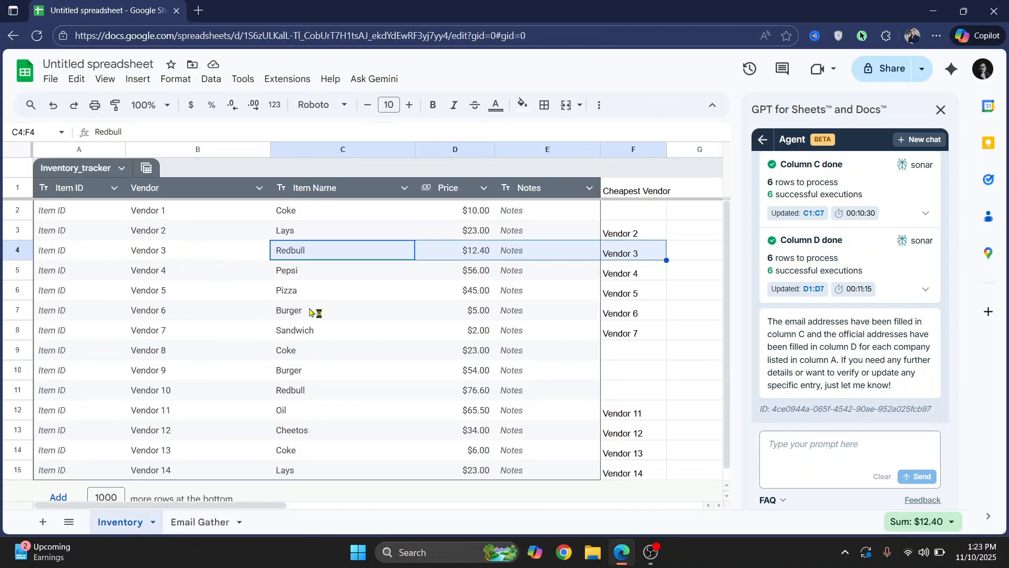
scroll(859, 253, "up", 10)
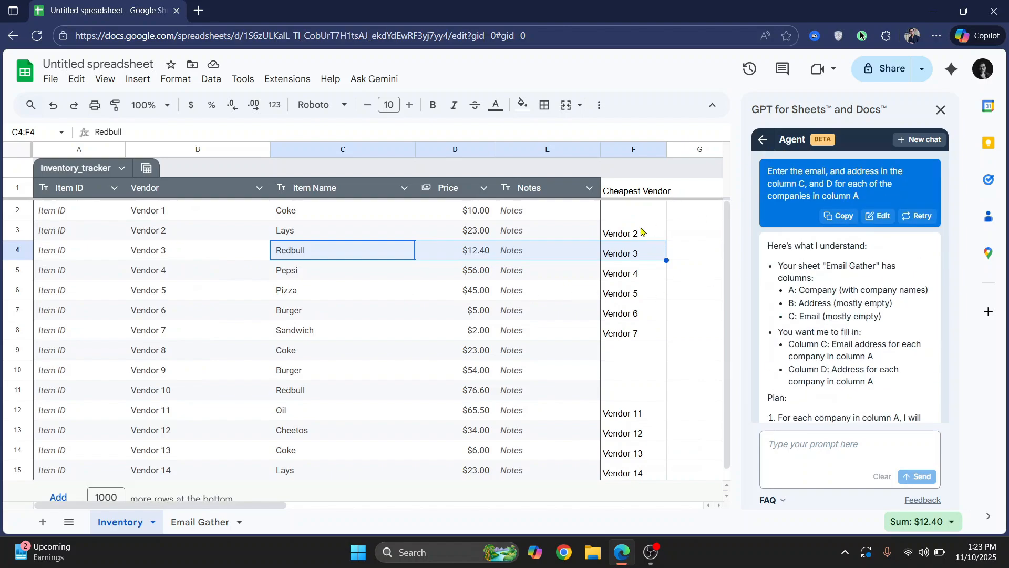
scroll(632, 221, "down", 1)
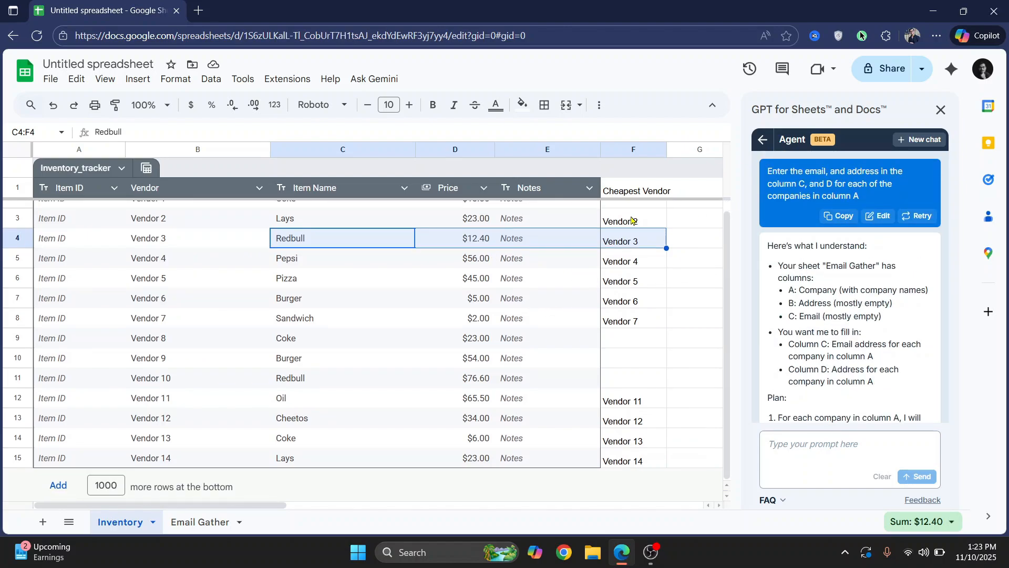
left_click(201, 522)
left_click(122, 523)
left_click(763, 140)
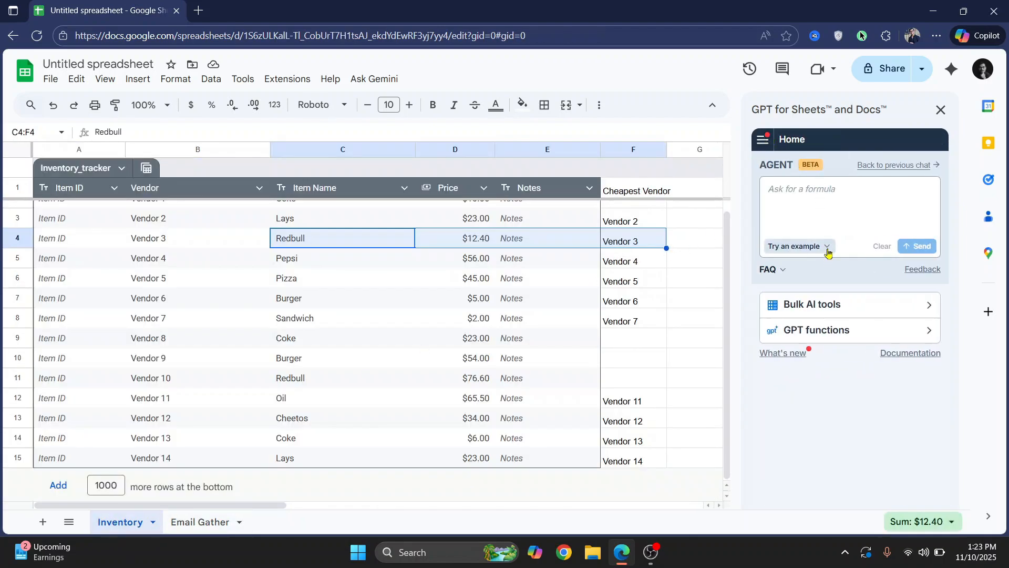
left_click(801, 247)
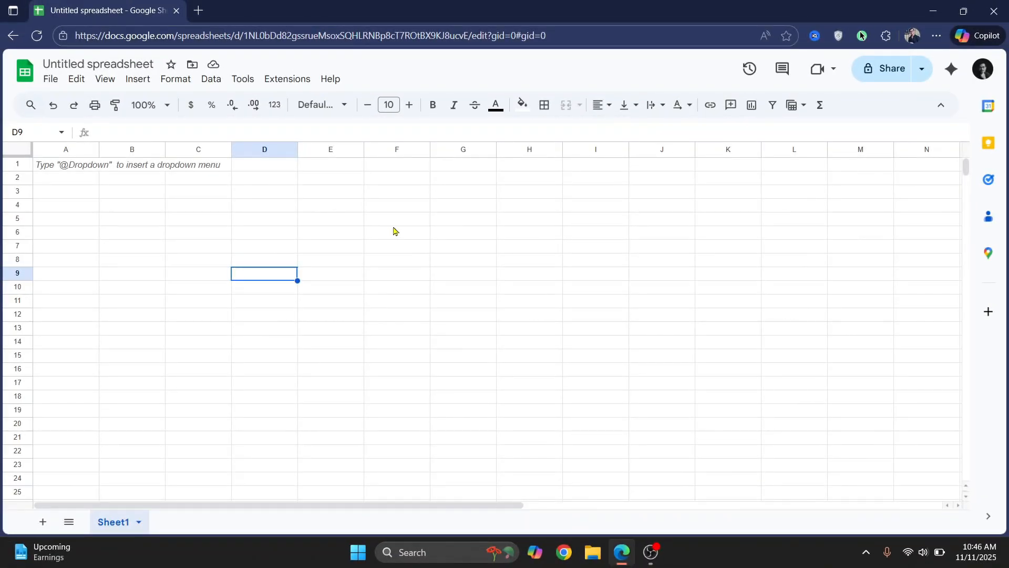
Search the Google Workspace Marketplace add-ons for GPT for Sheets and Docs, then close the marketplace
left_click(292, 80)
mouse_move(308, 103)
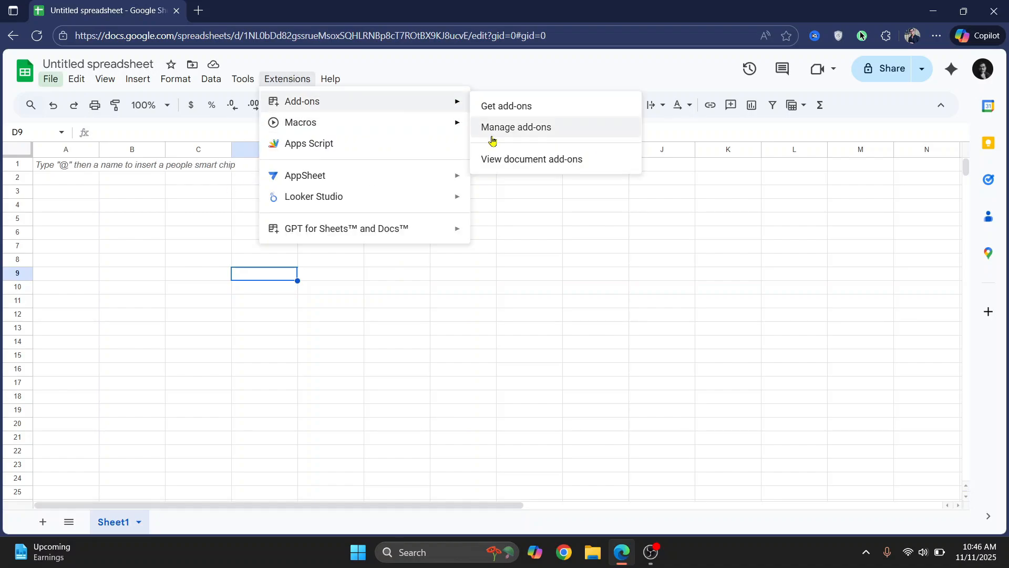
left_click(525, 107)
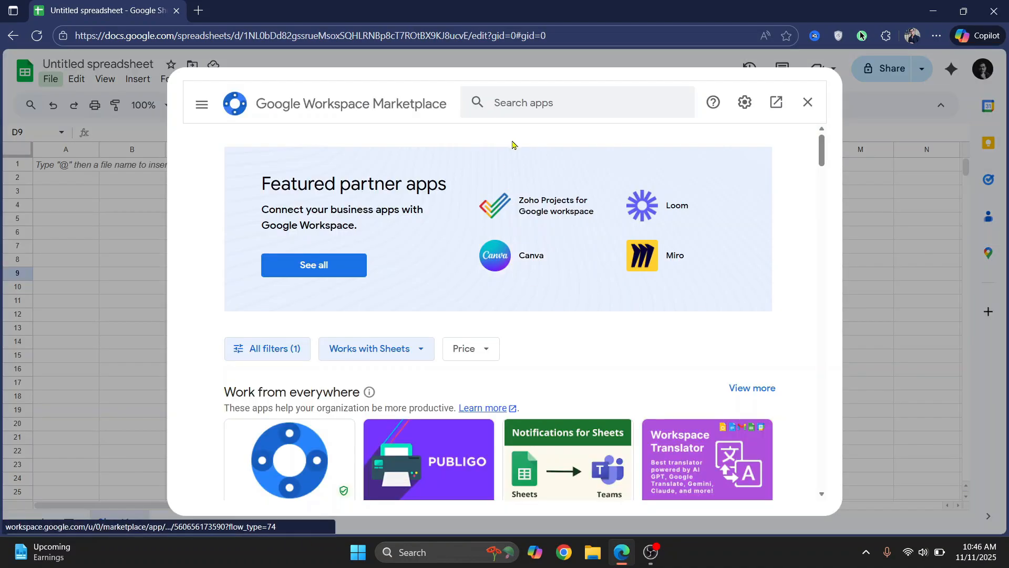
left_click(562, 103)
type("gpt for")
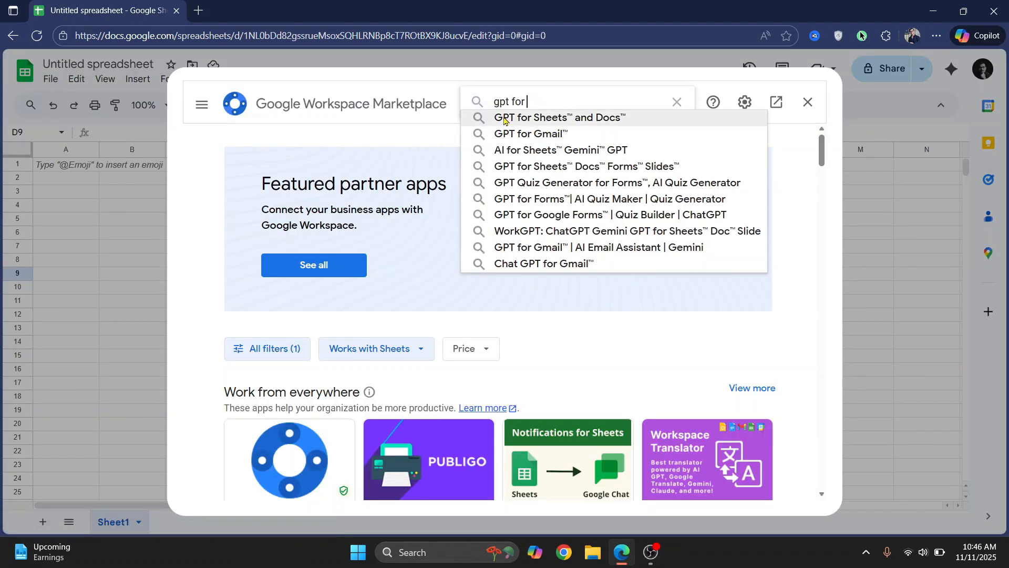
left_click(590, 120)
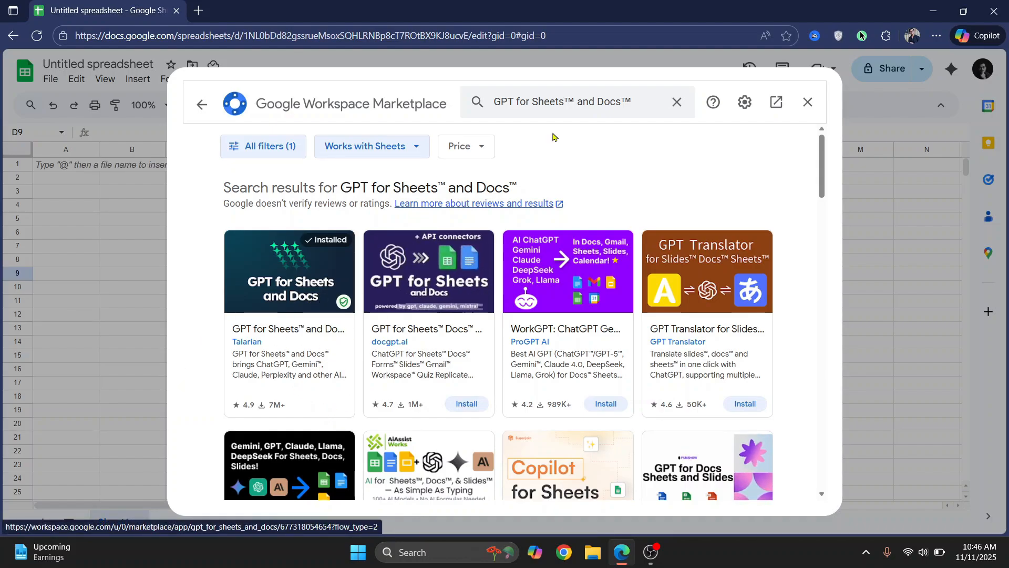
left_click(808, 104)
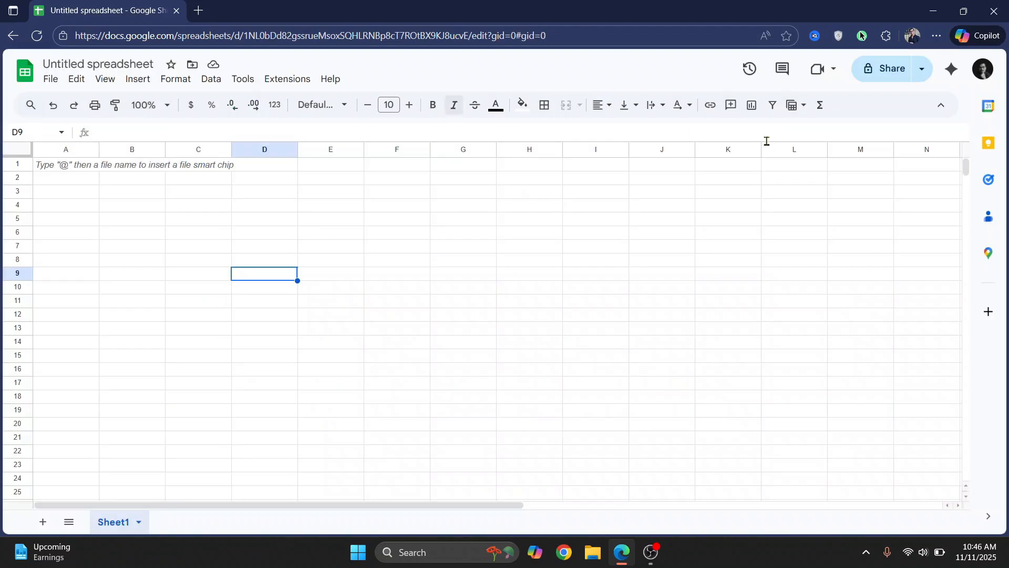
Open the GPT for Sheets and Docs sidebar in the blank spreadsheet and focus the agent prompt box
left_click(288, 79)
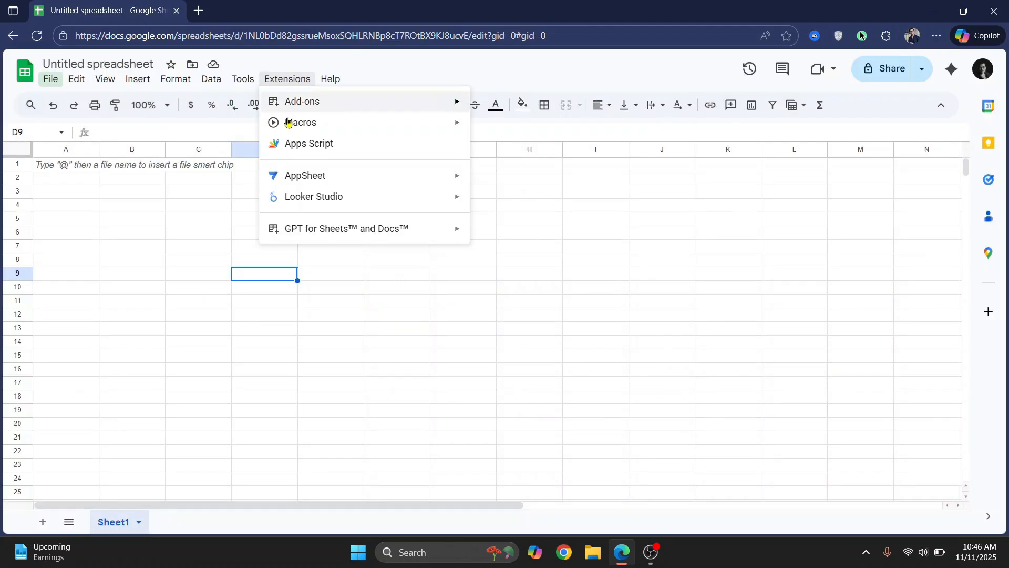
mouse_move(325, 239)
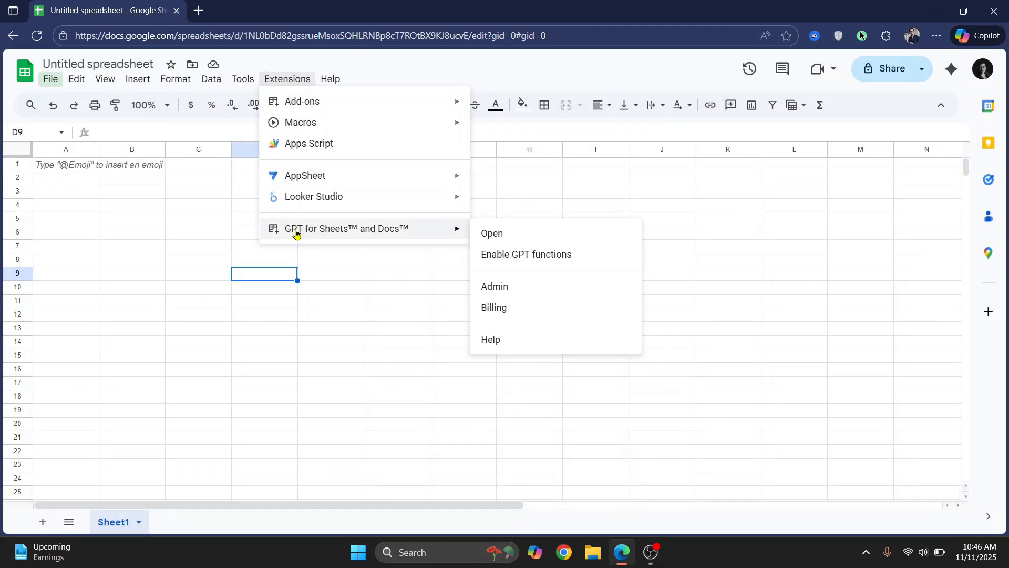
left_click(492, 233)
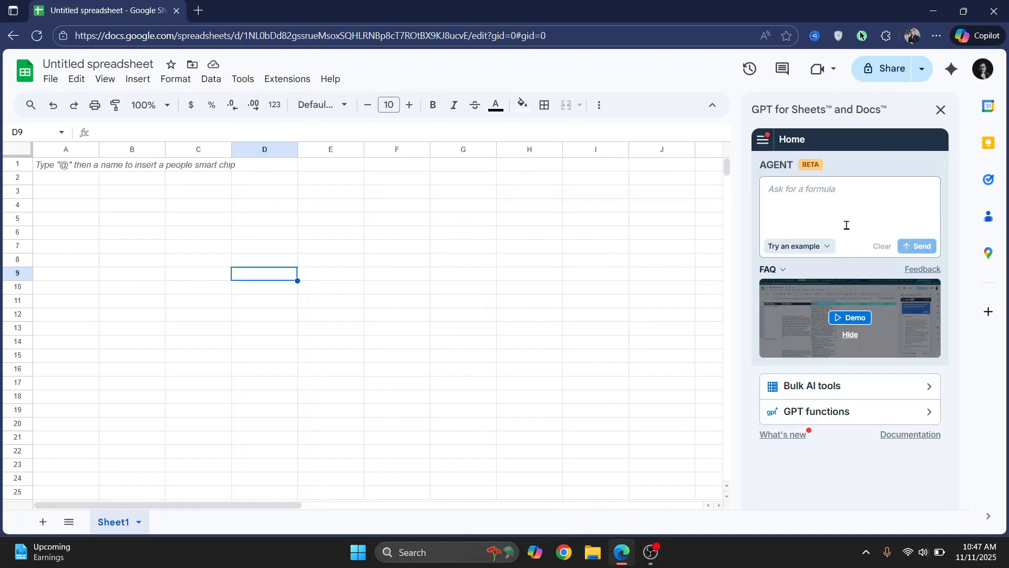
left_click(867, 205)
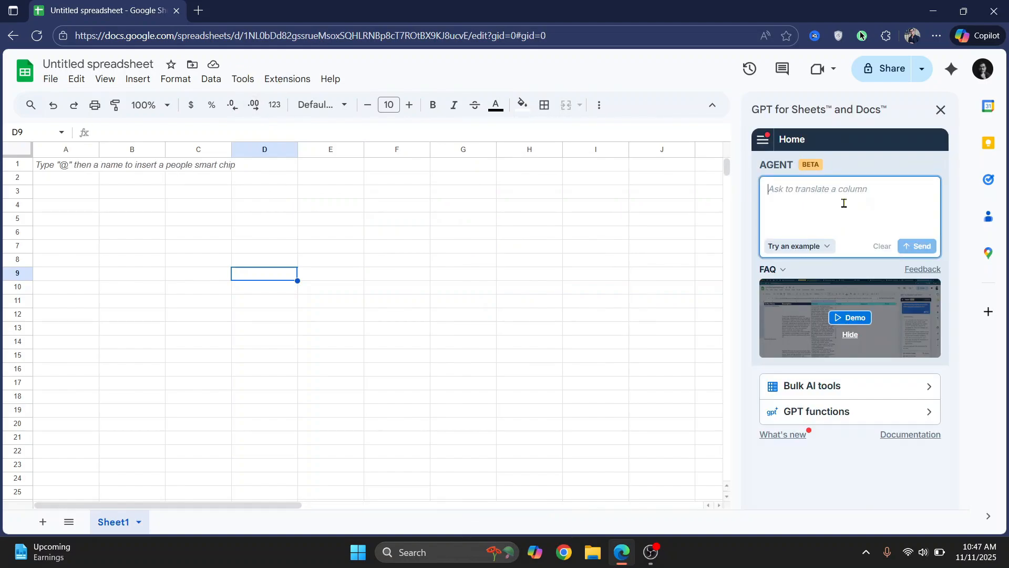